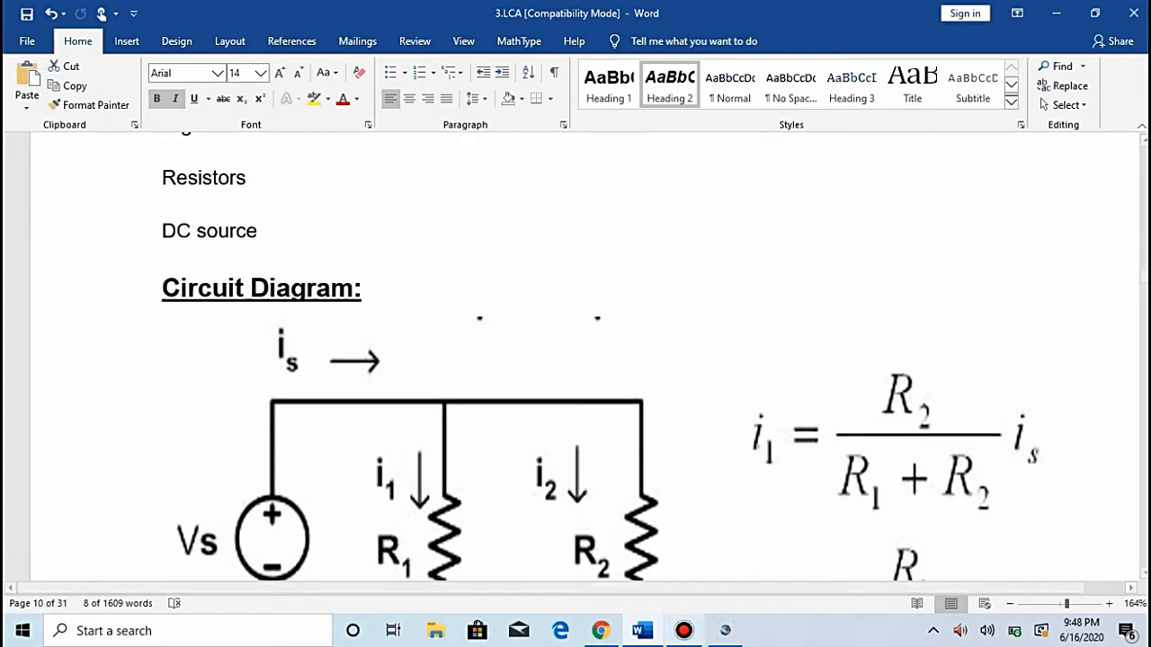
click(684, 631)
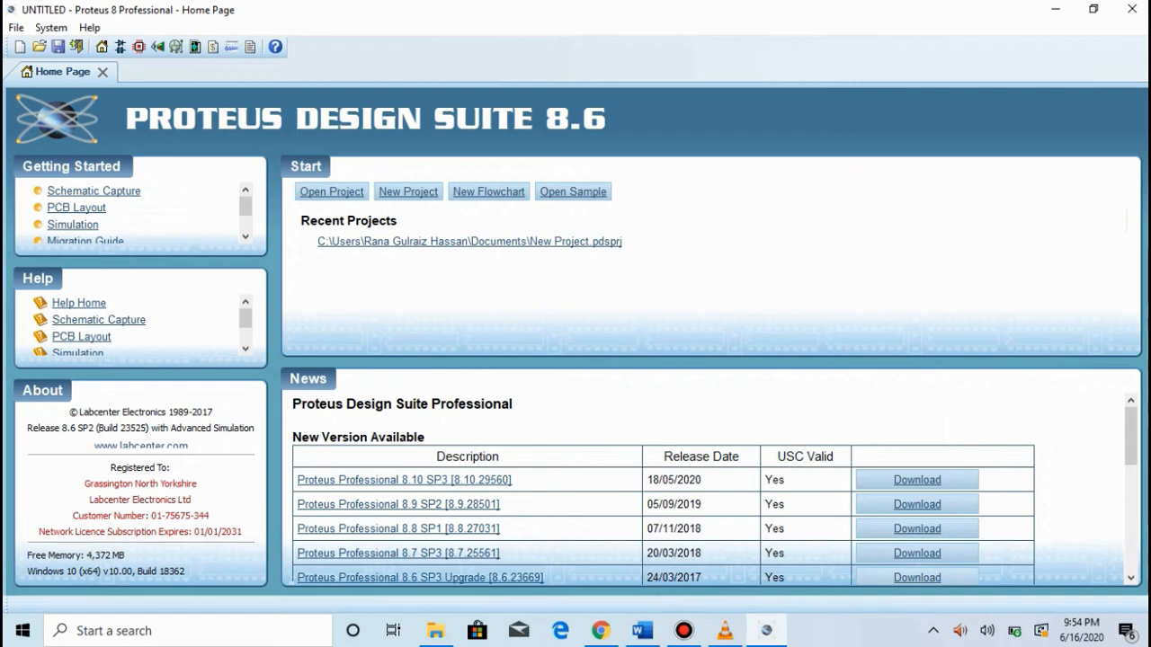
Step: Create a project named New Project.pdsprj, replacing the existing one, with no PCB layout and no firmware project
click(408, 192)
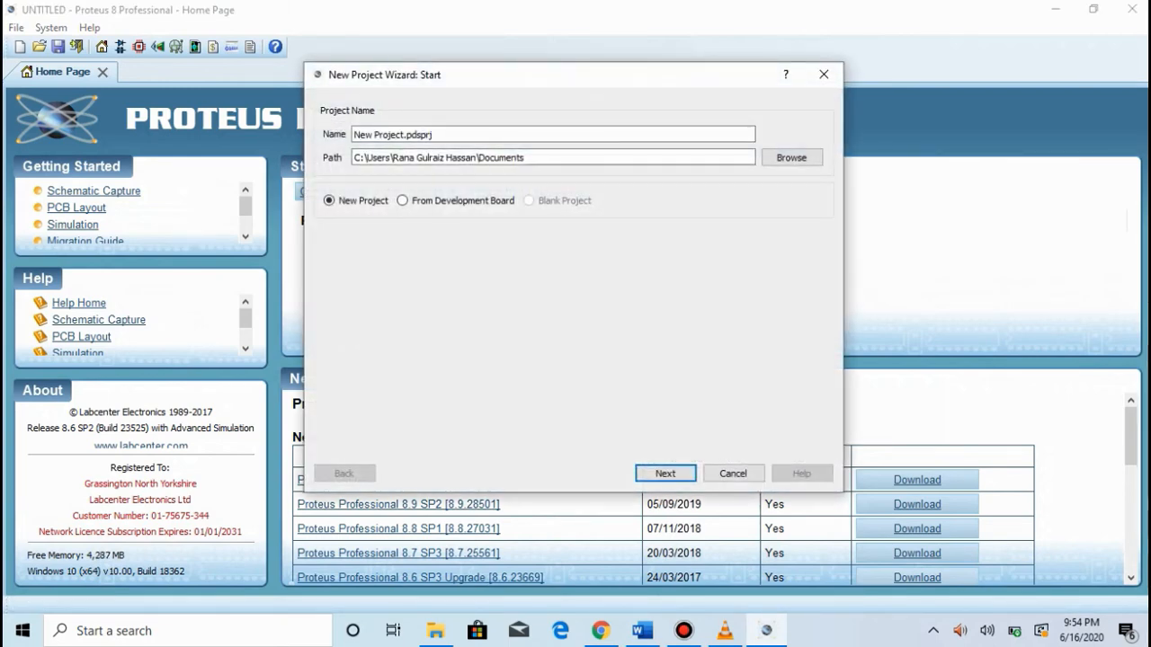
key(Return)
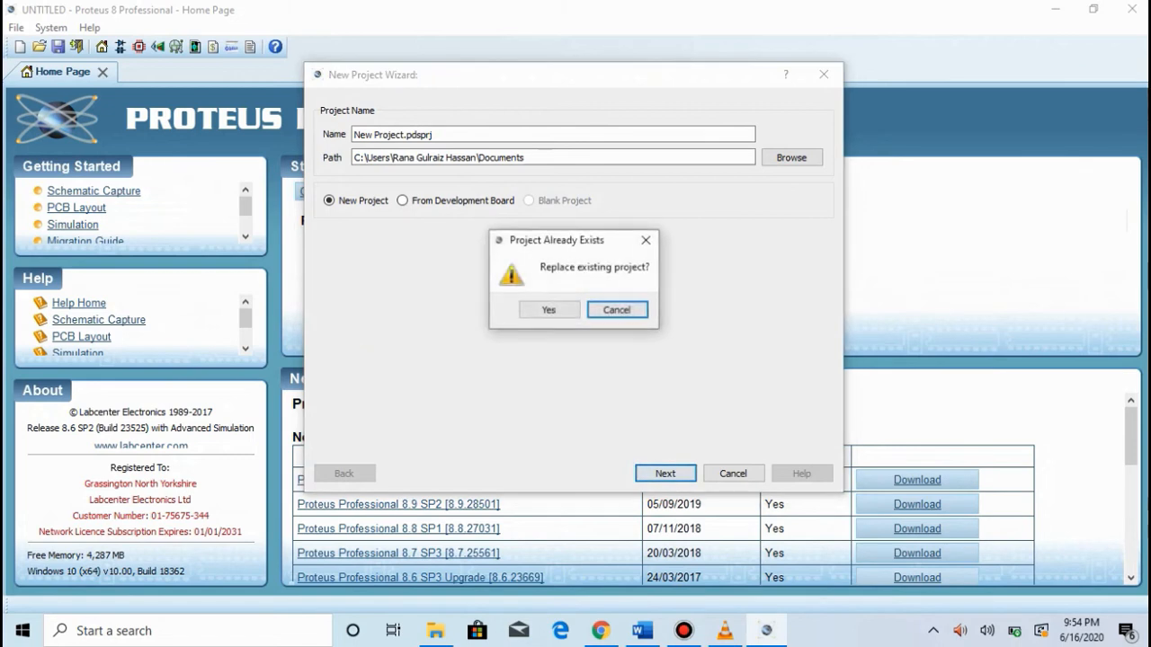
key(Left)
key(Return)
key(Return)
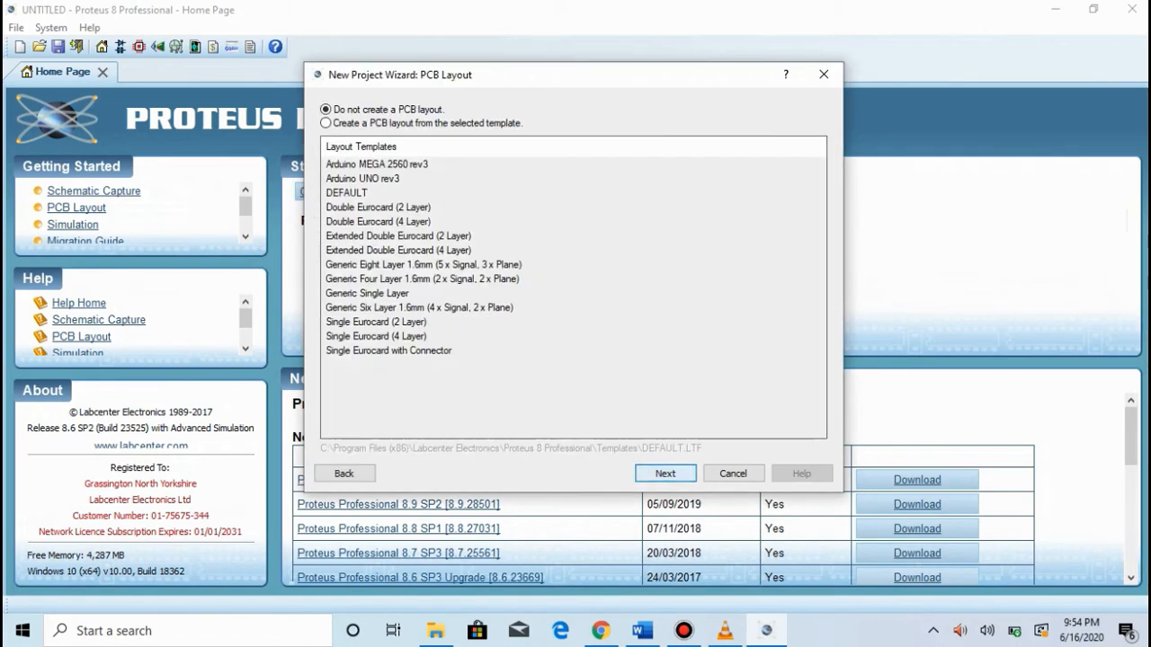
key(Return)
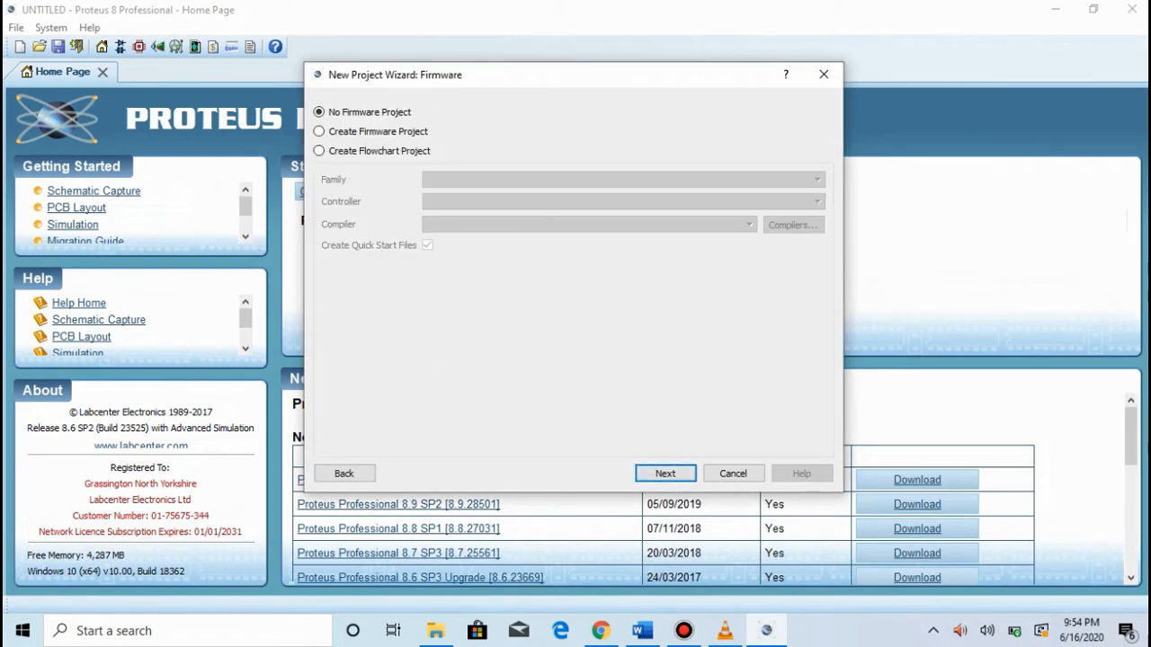
key(Return)
key(Return)
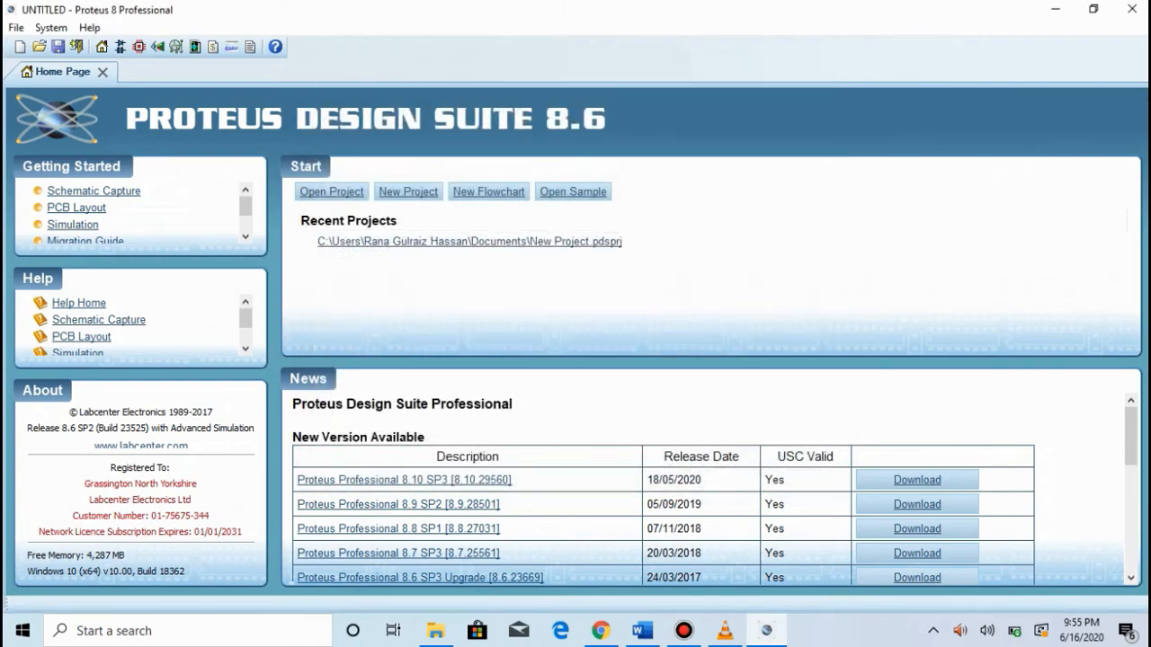
Step: Check the parallel circuit diagram in the Word document and add the multi-cell BATTERY from the DEVICE library to the Proteus project's devices
key(p)
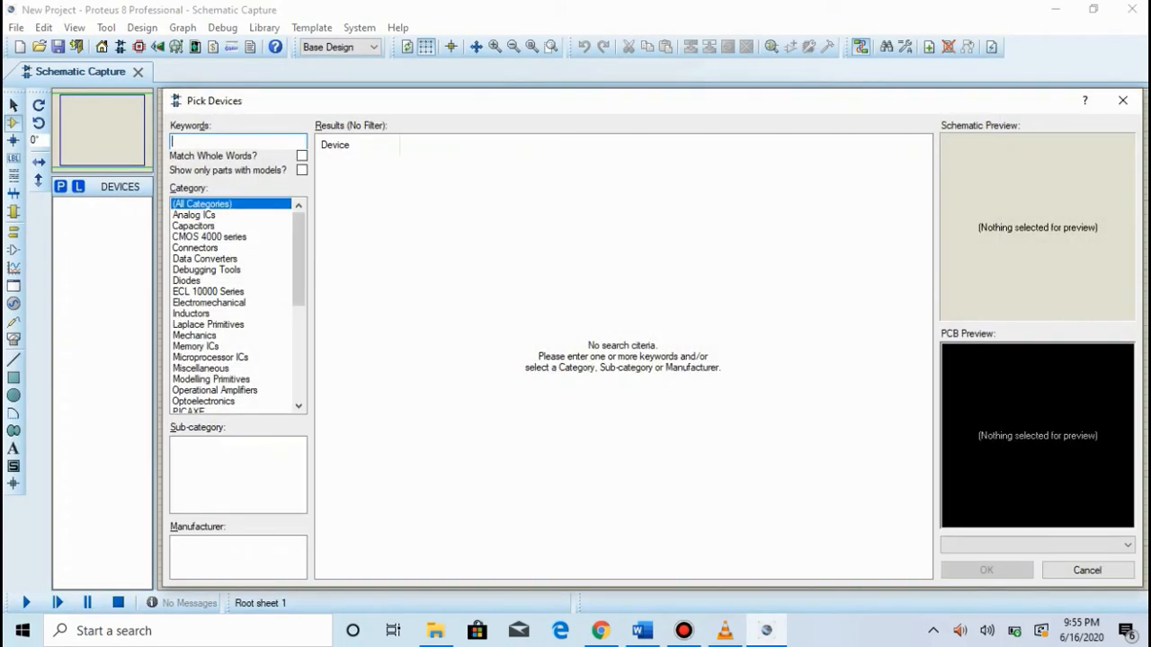
click(642, 631)
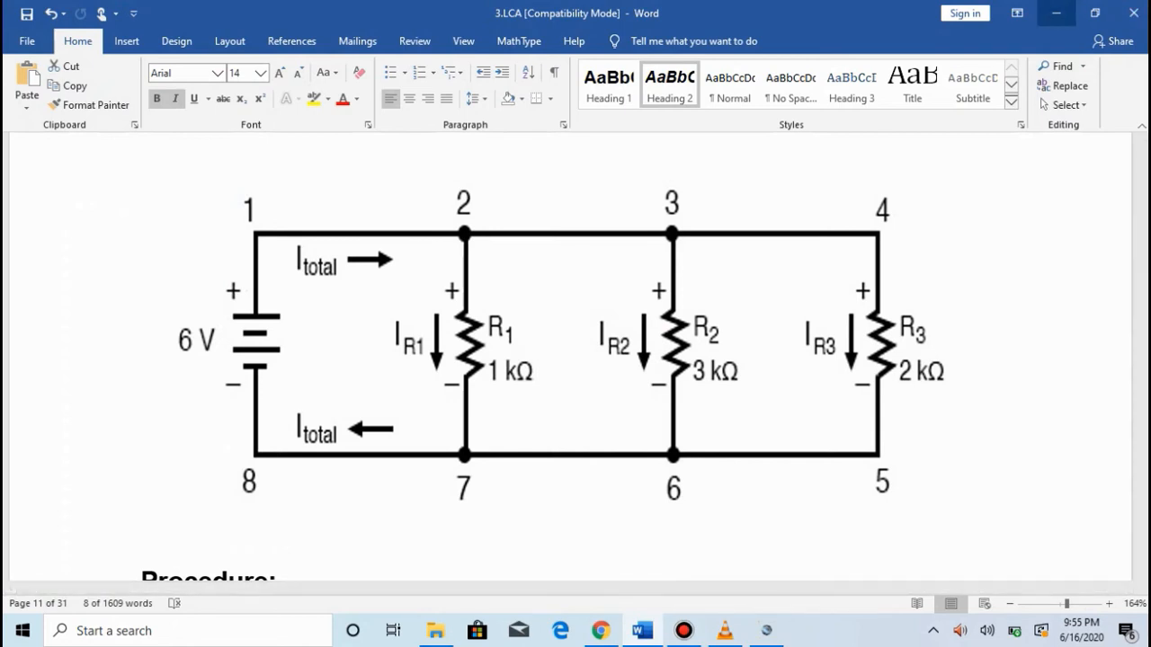
key(alt+Tab)
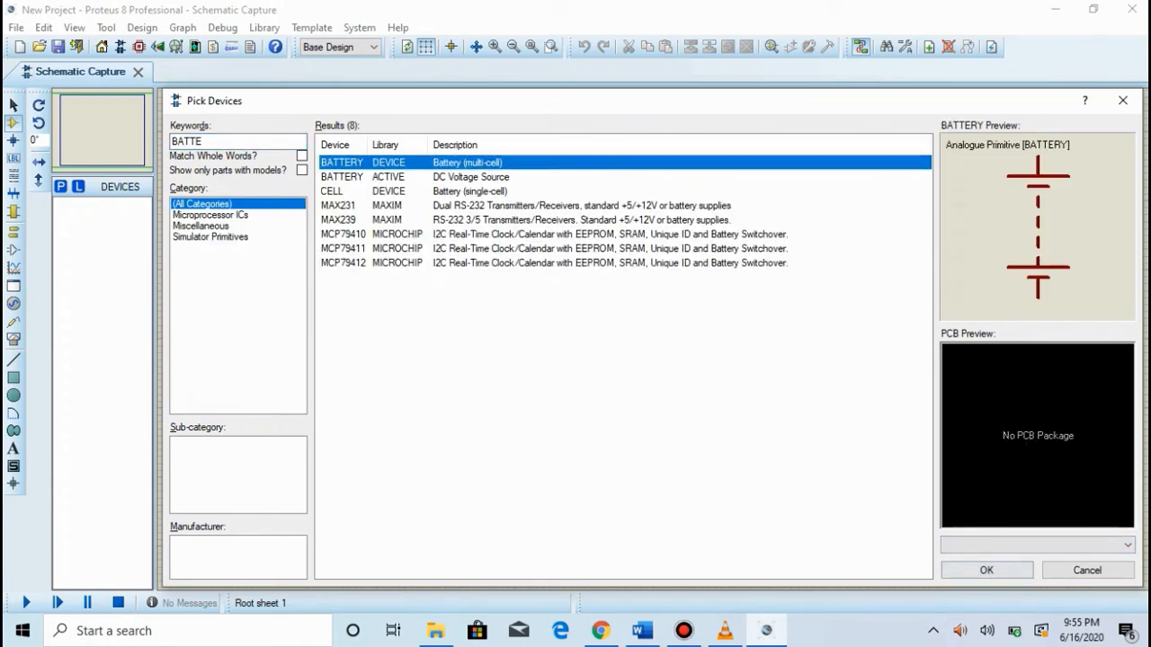
click(986, 570)
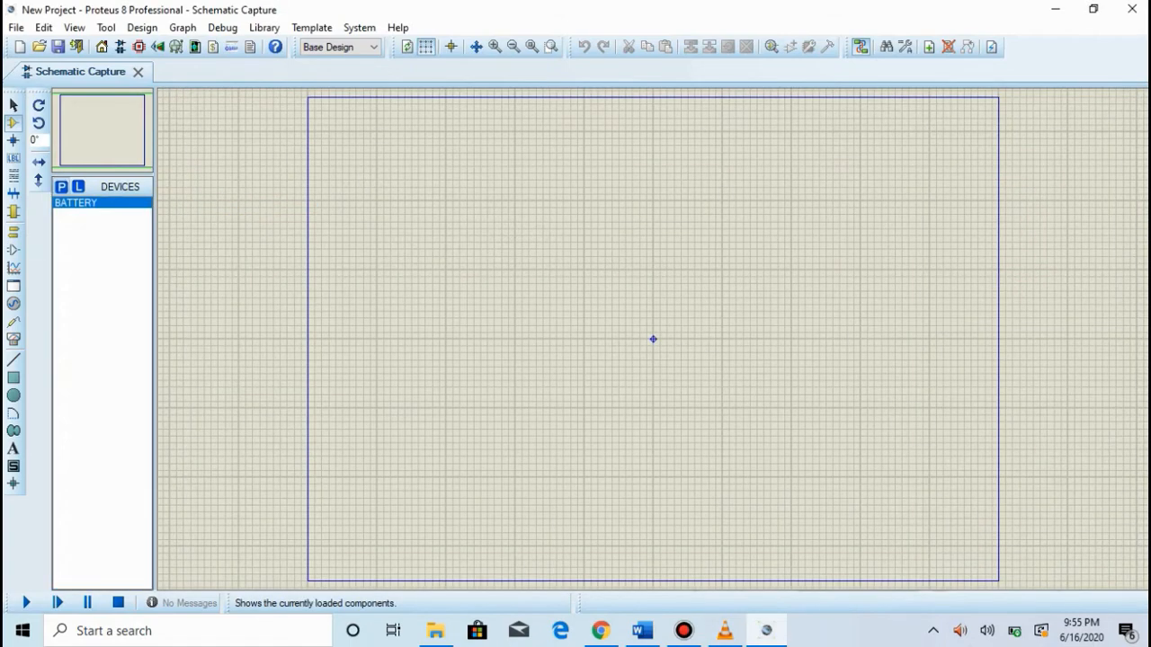
Step: Search the device library for "RESIS" and add the 10WATT0R1 resistor to the project's devices
key(p)
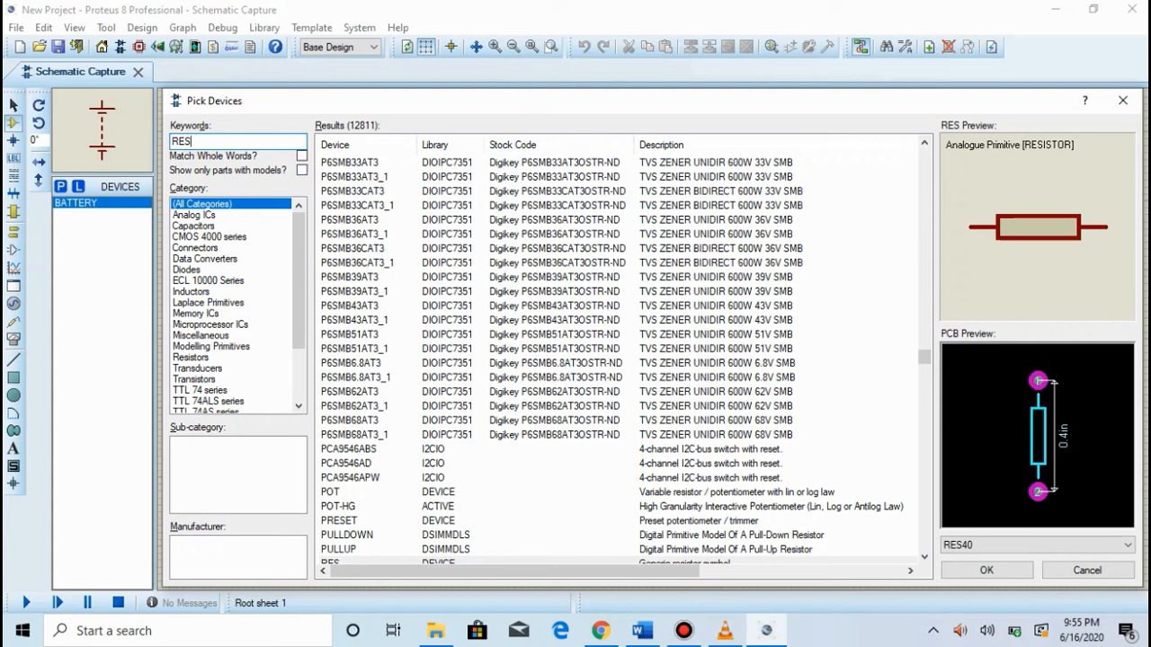
text(IS)
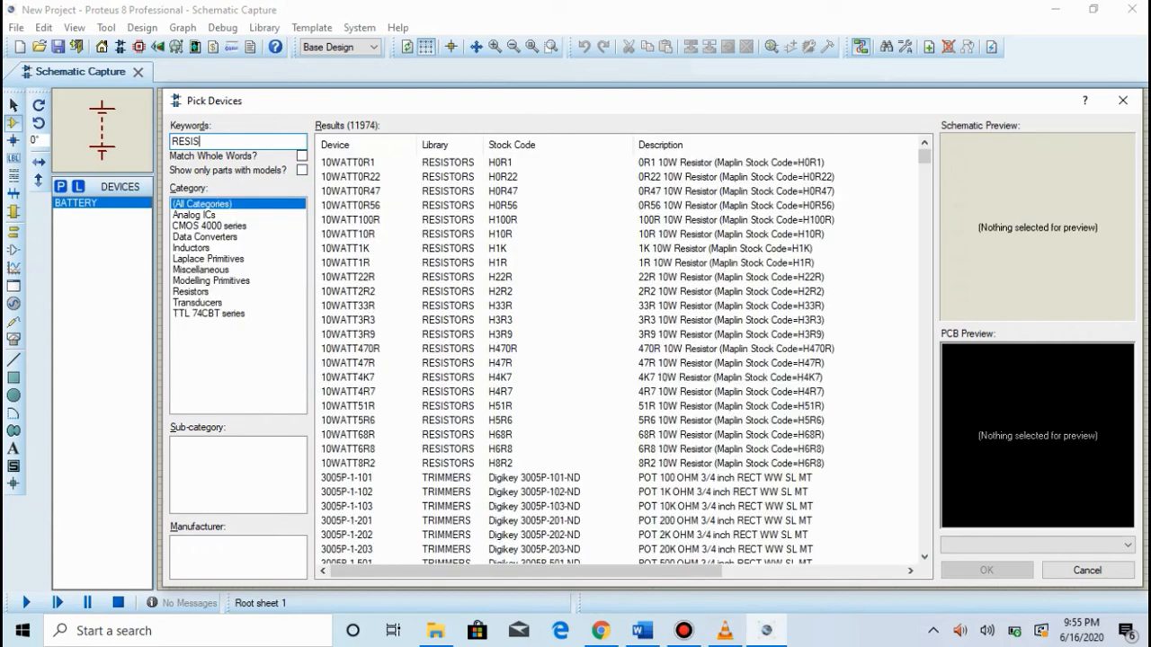
key(Return)
key(Return)
key(p)
key(Escape)
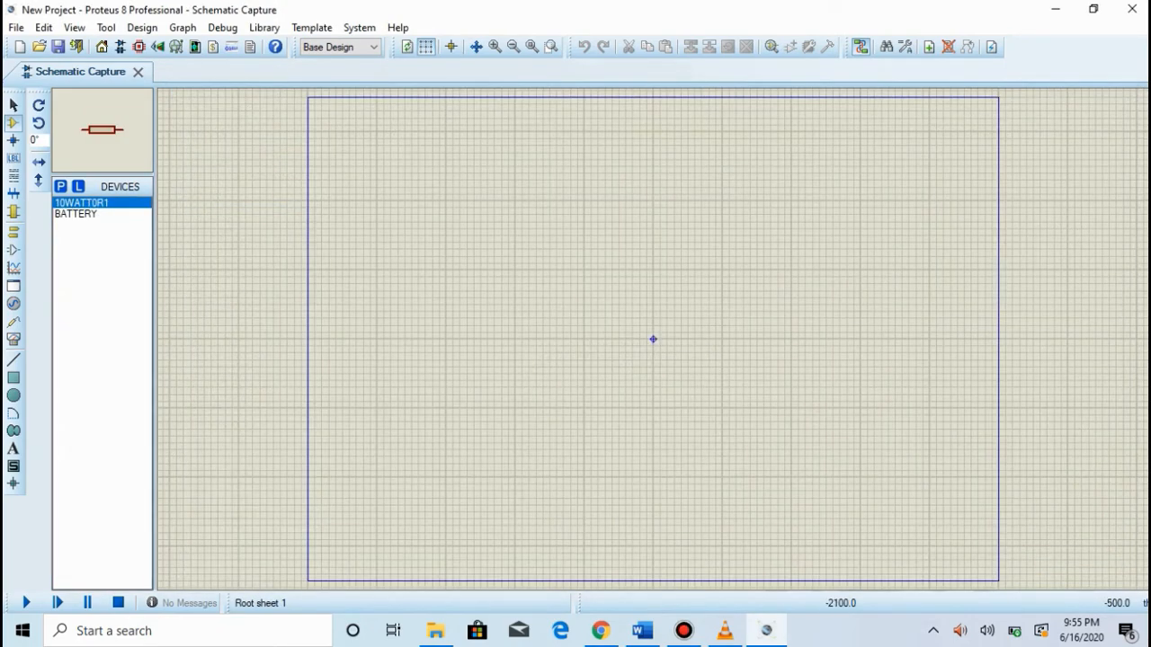
Step: Place three 10WATT0R1 resistors in a horizontal row across the upper middle of the sheet
click(414, 337)
click(544, 277)
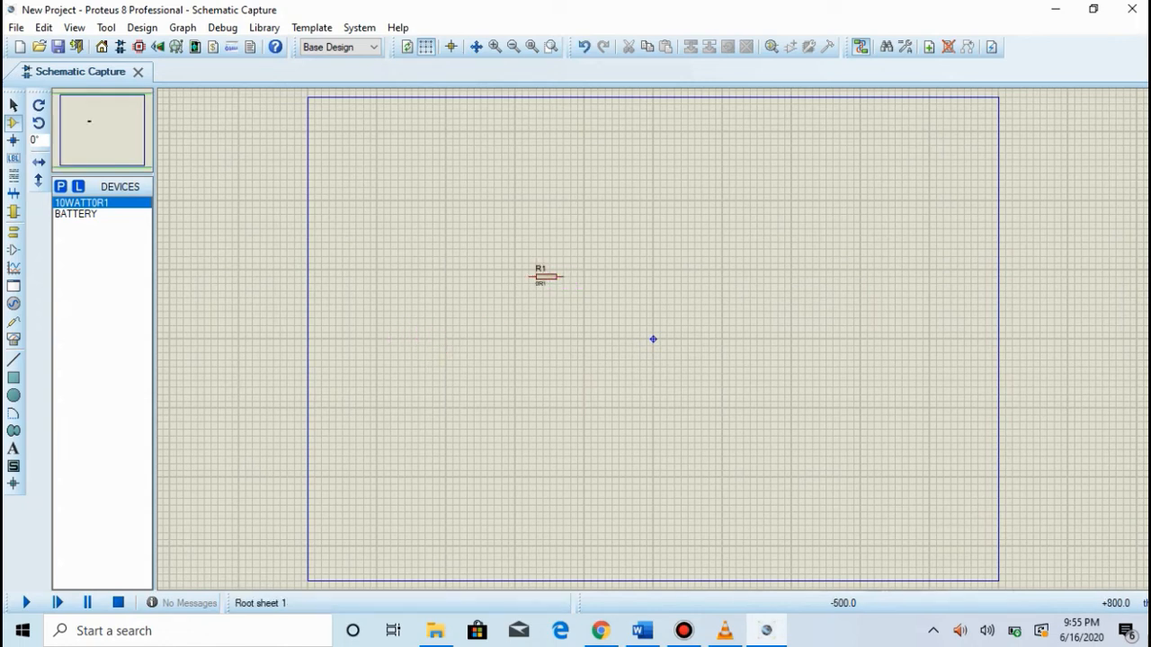
click(637, 276)
click(636, 277)
click(732, 277)
click(732, 277)
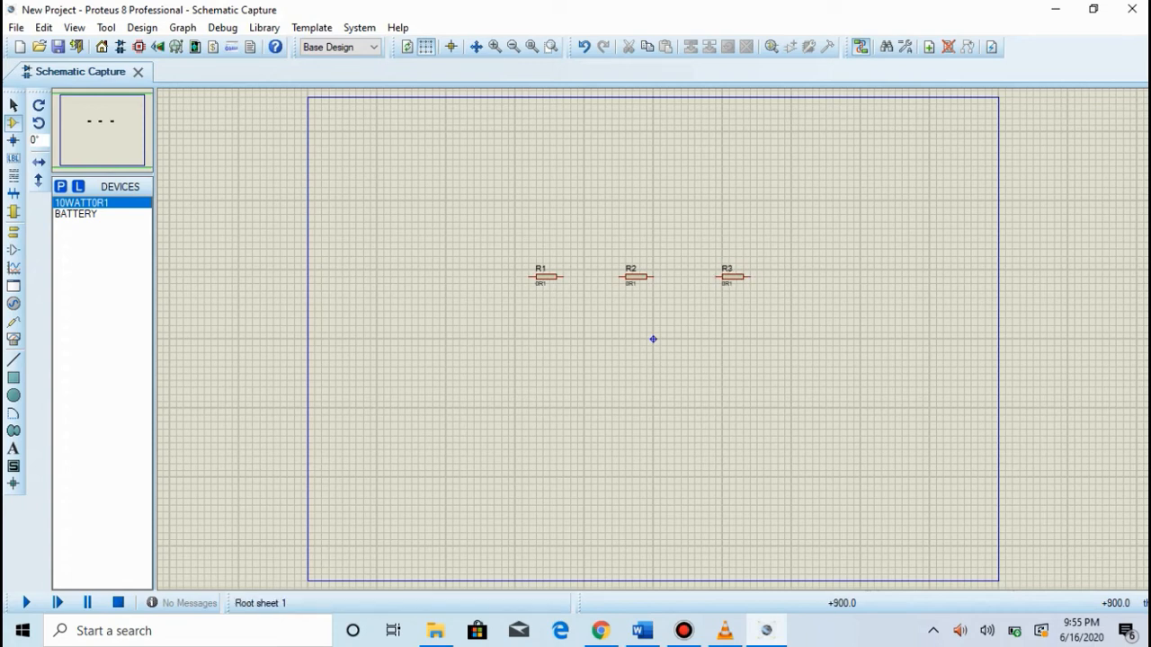
Step: Place the battery on the sheet, below and to the left of the resistor row
click(76, 214)
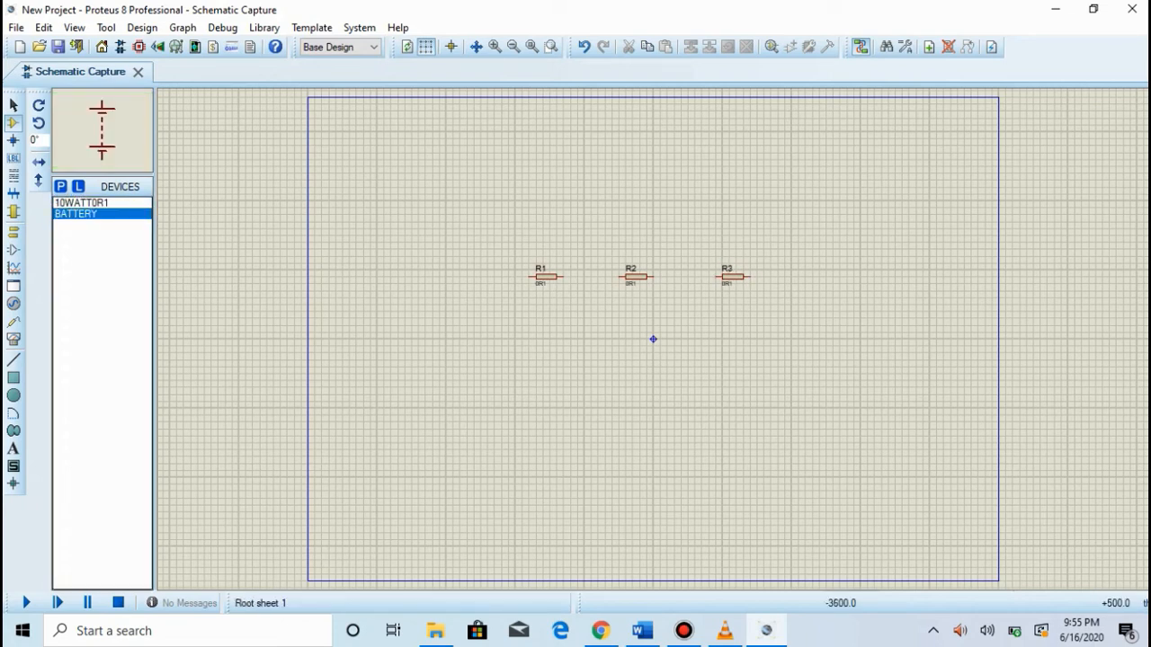
click(419, 340)
click(419, 340)
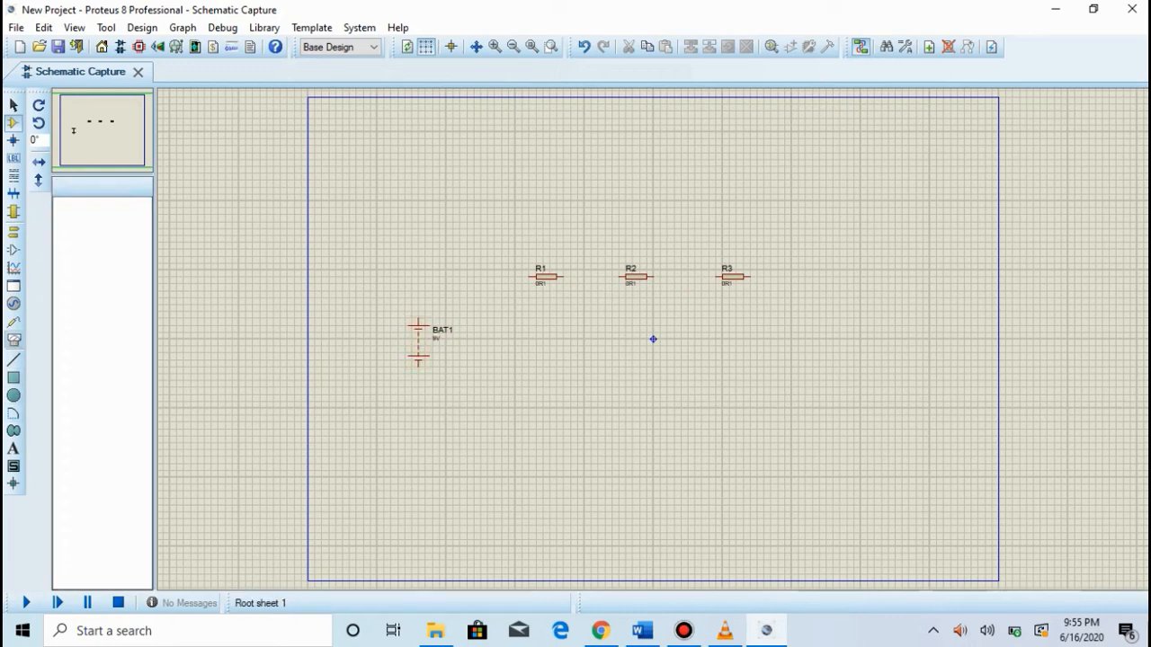
Step: Place four DC ammeters in a row, one above the battery and one above each of the three resistors
click(13, 340)
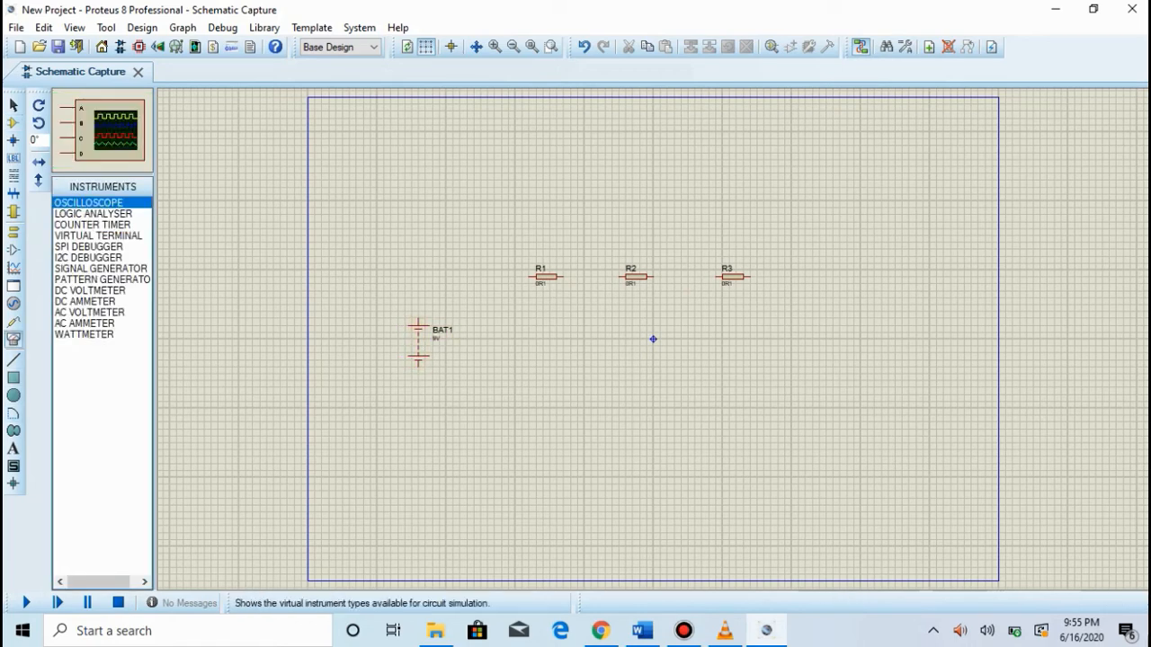
click(85, 302)
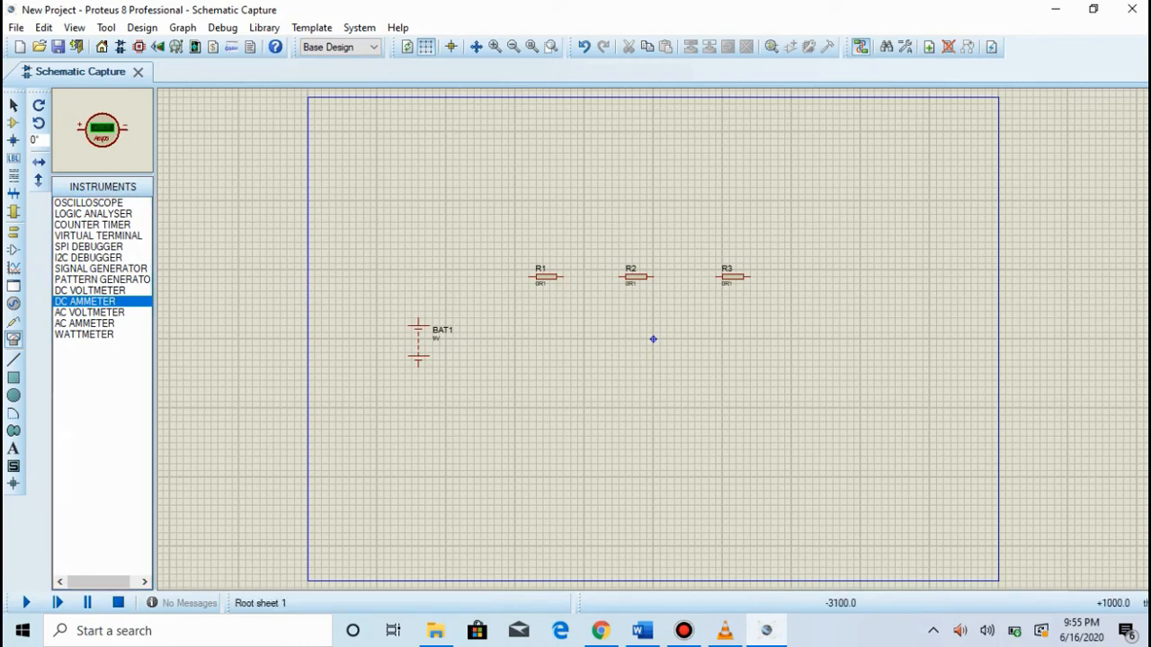
click(440, 268)
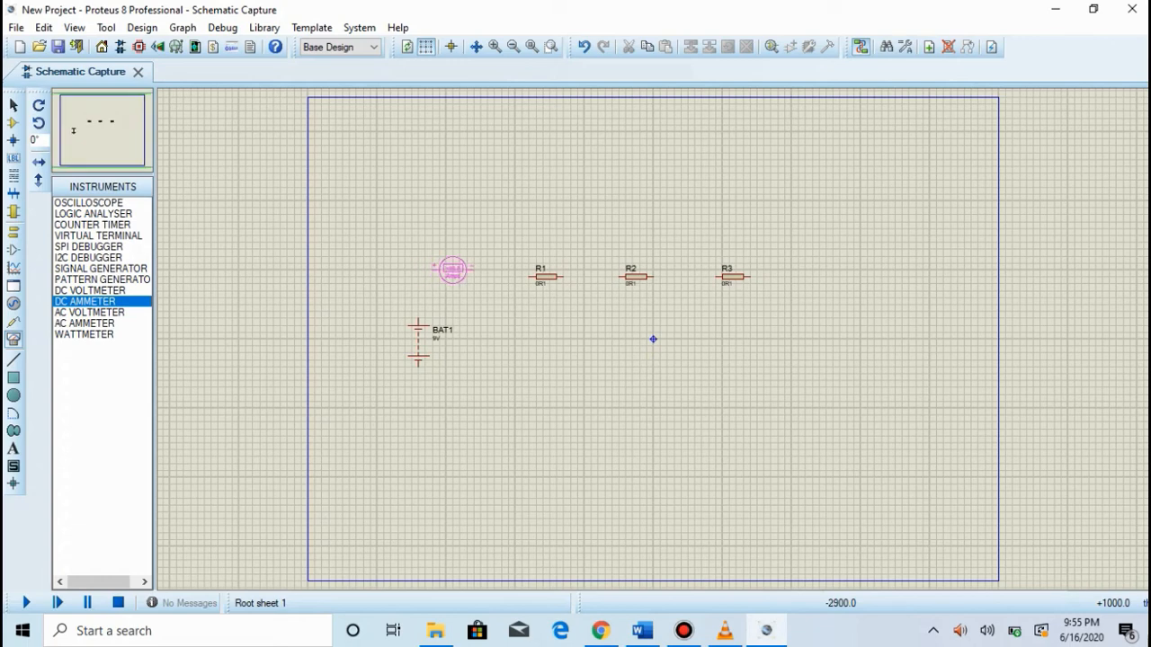
click(446, 235)
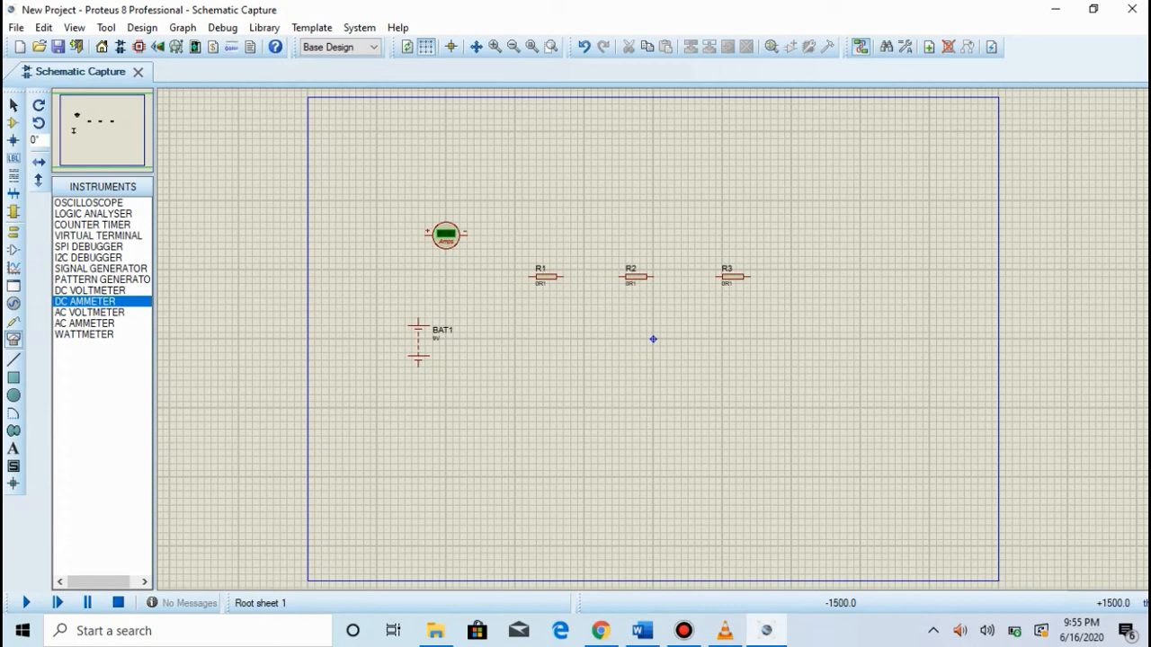
click(542, 228)
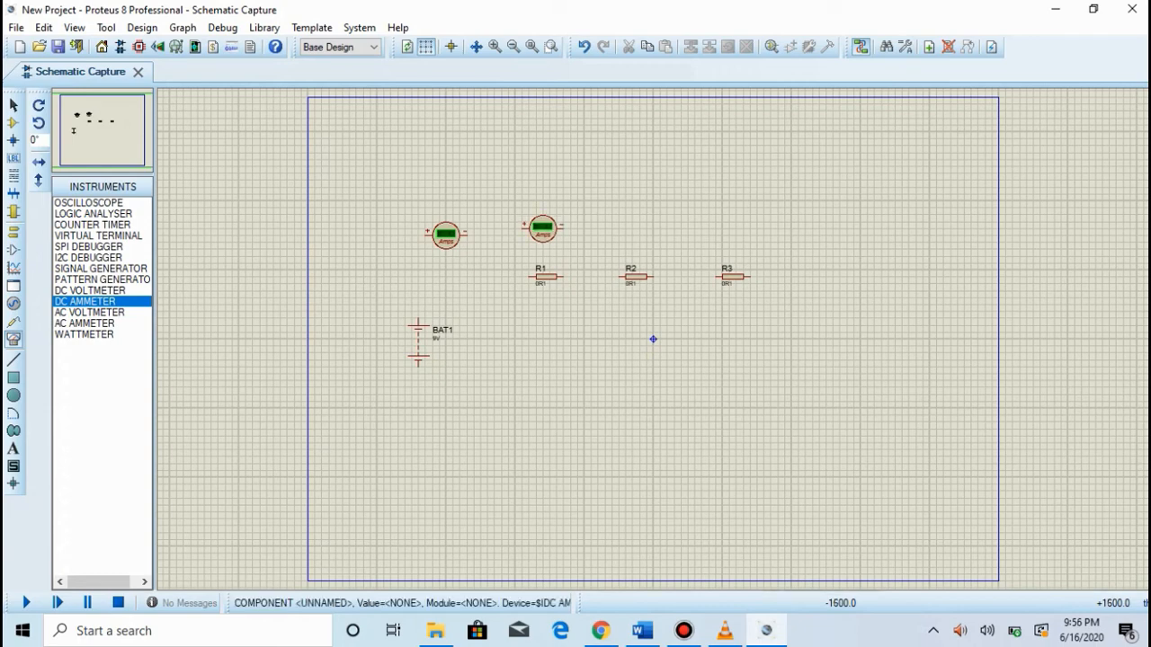
click(638, 228)
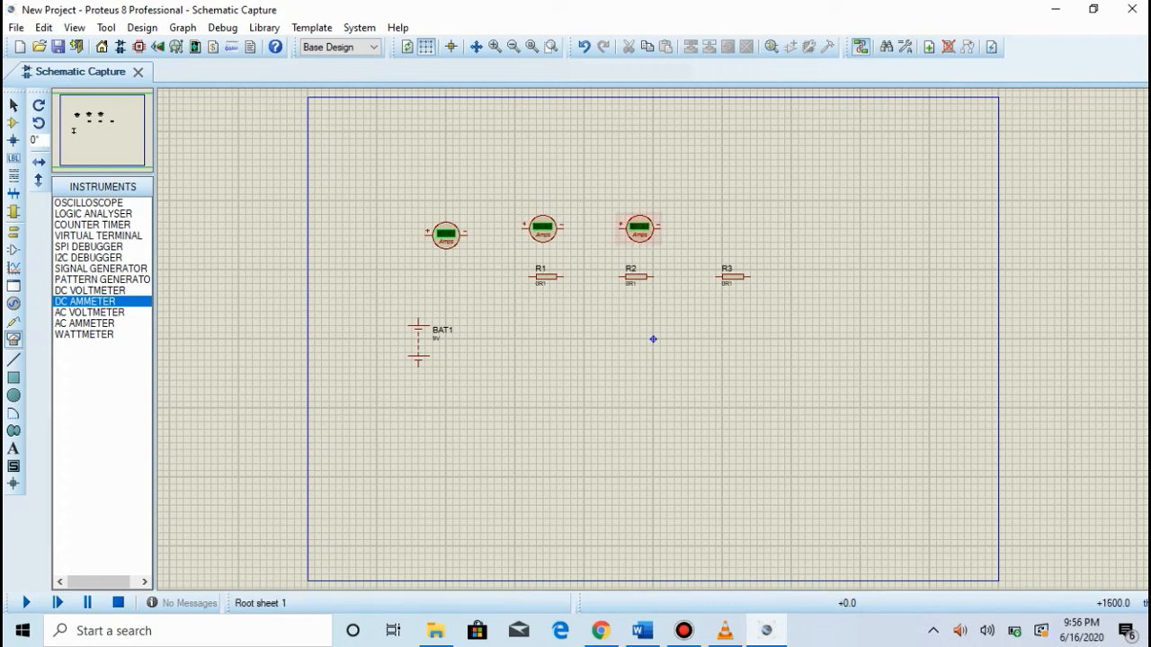
click(735, 228)
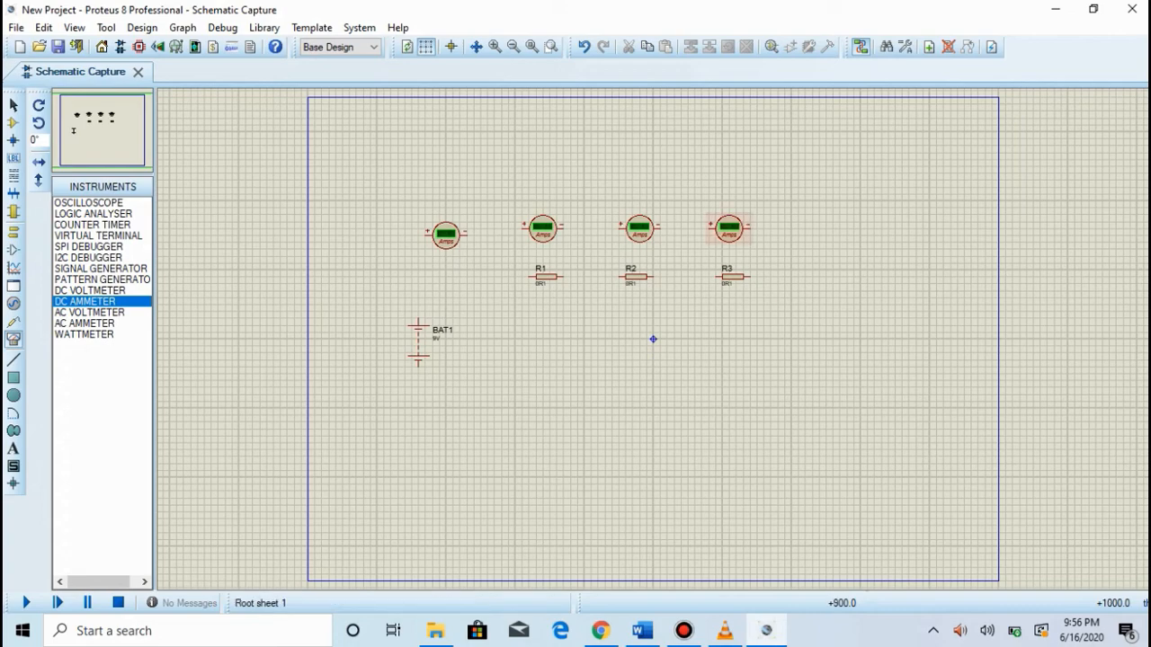
Step: Wire the positive terminal of the ammeter above the battery to the battery's upper terminal
scroll(673, 471, up, 1)
scroll(633, 209, down, 1)
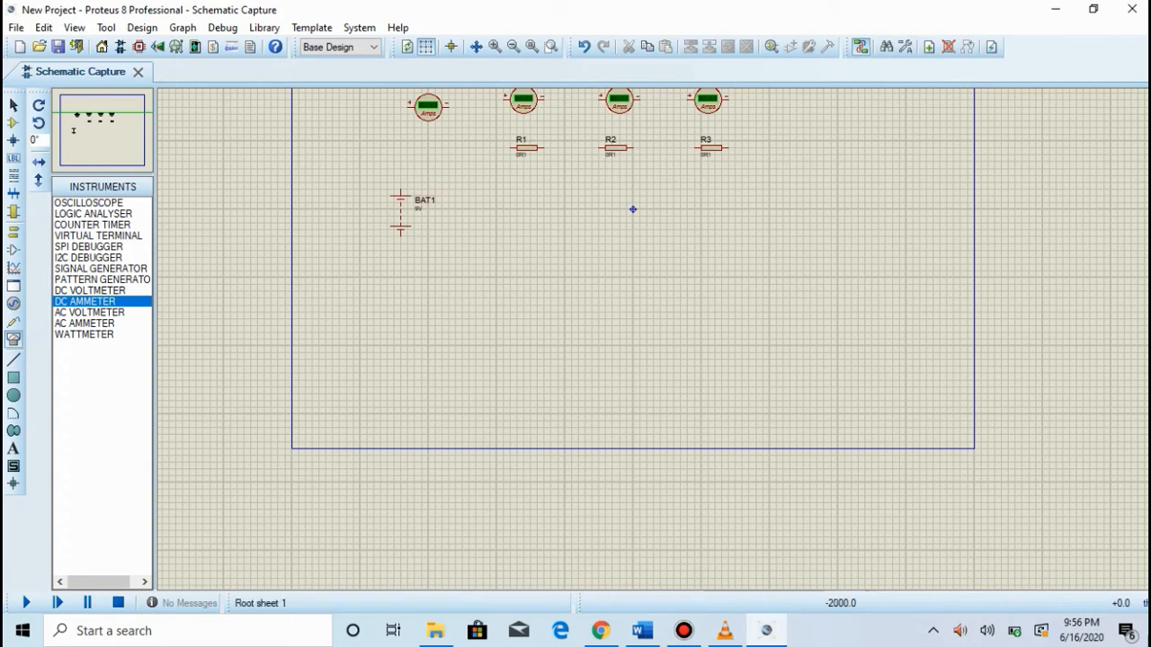
scroll(632, 210, up, 1)
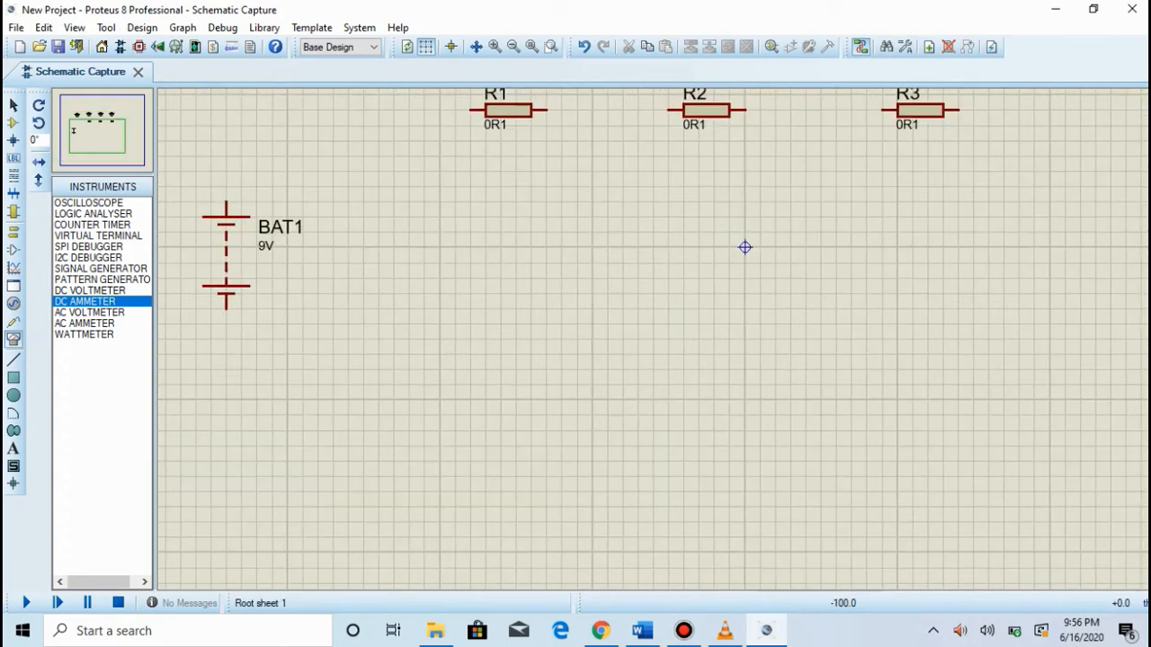
click(226, 254)
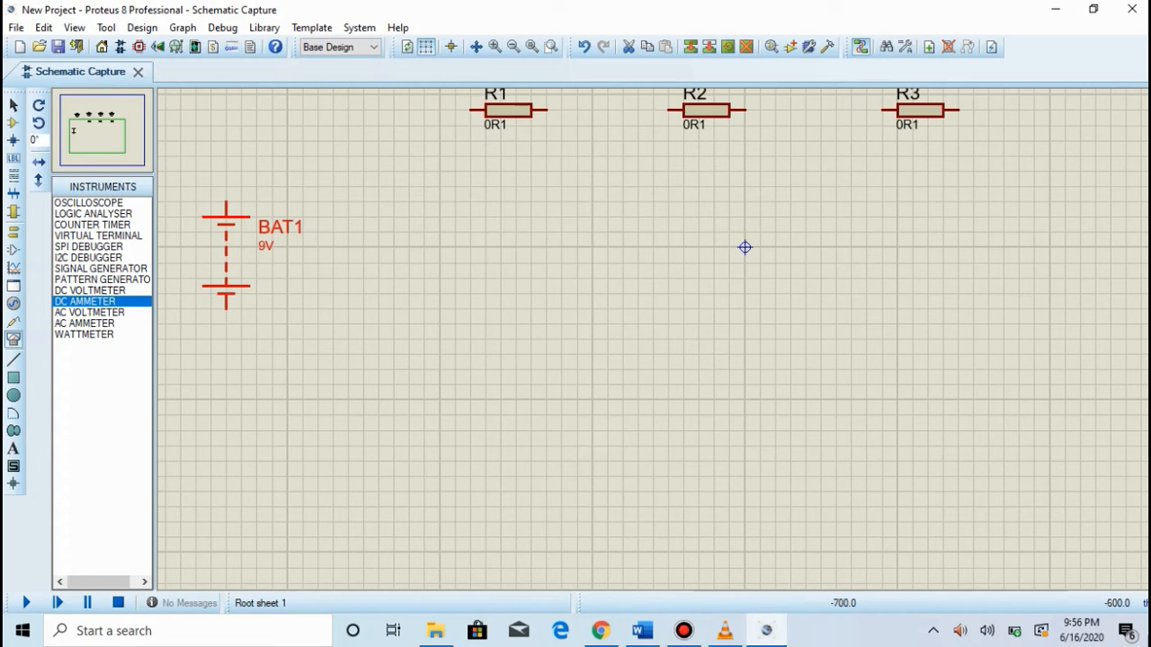
scroll(745, 247, down, 1)
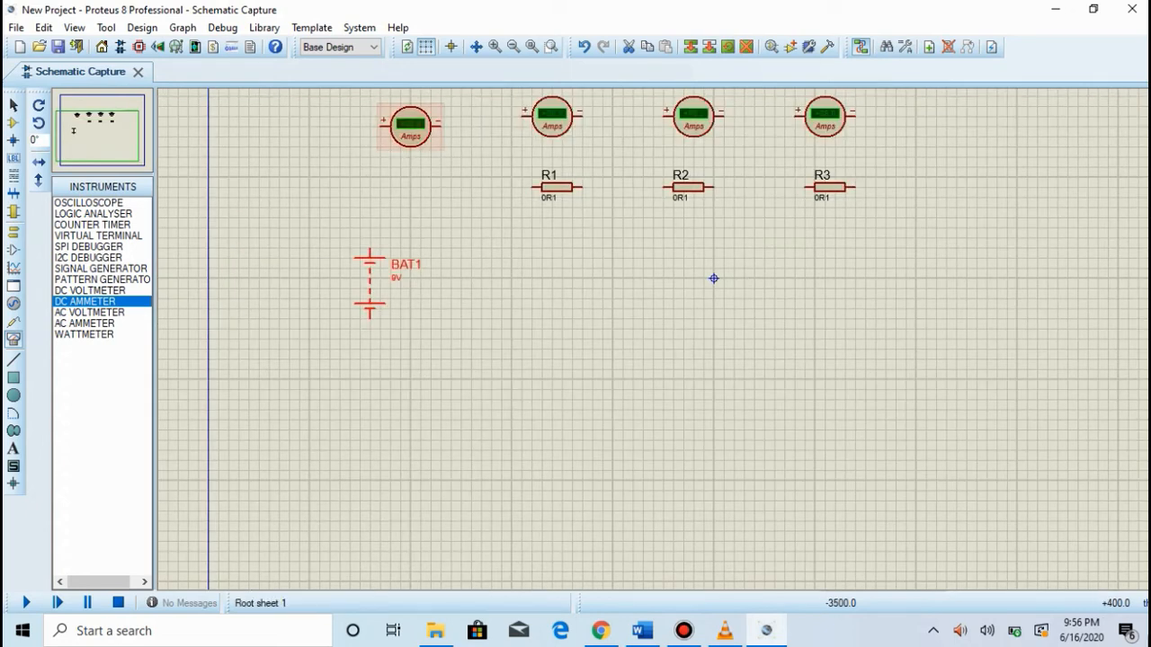
click(380, 126)
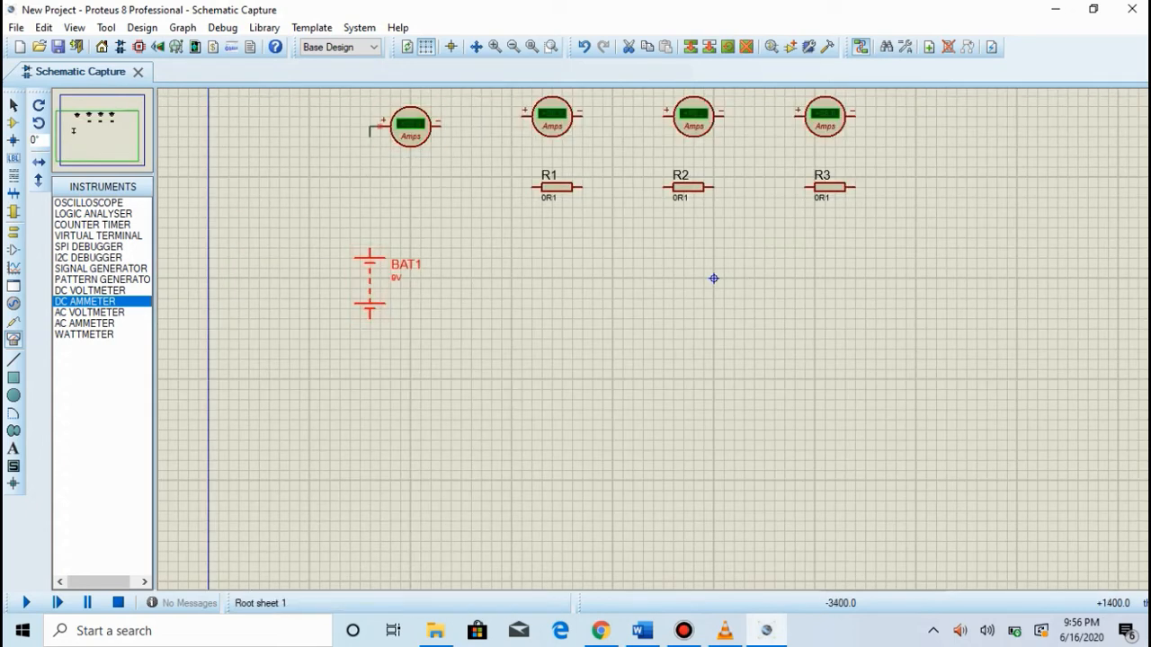
click(369, 250)
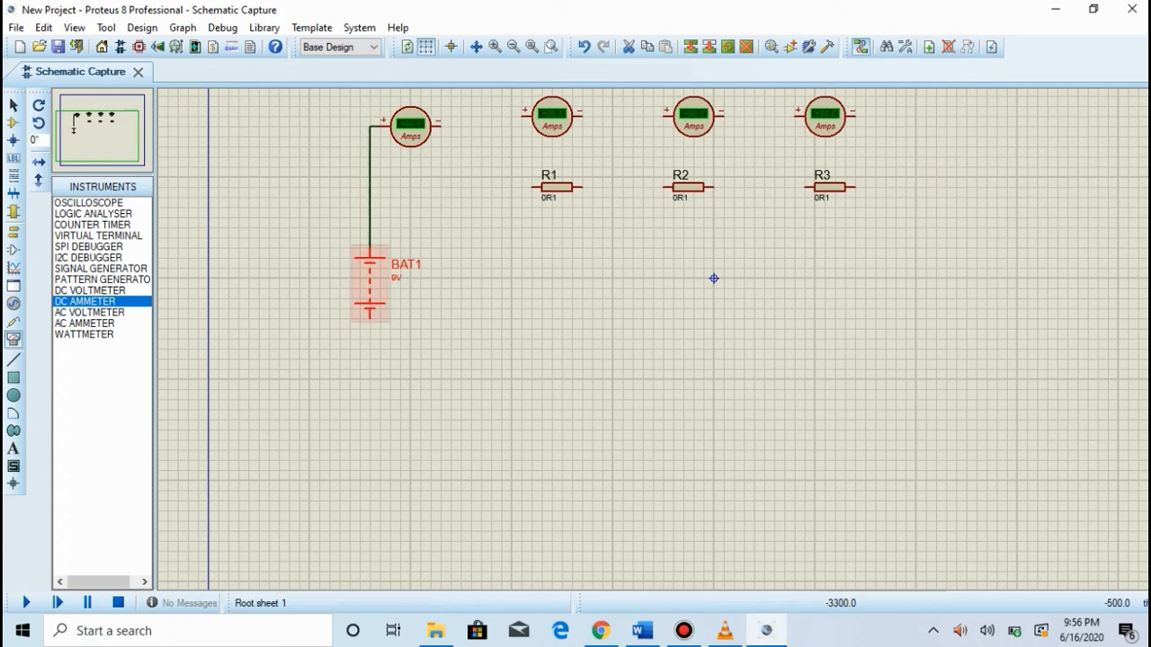
Step: Rotate resistor R1 and the ammeter above it clockwise so both stand vertically
right_click(572, 187)
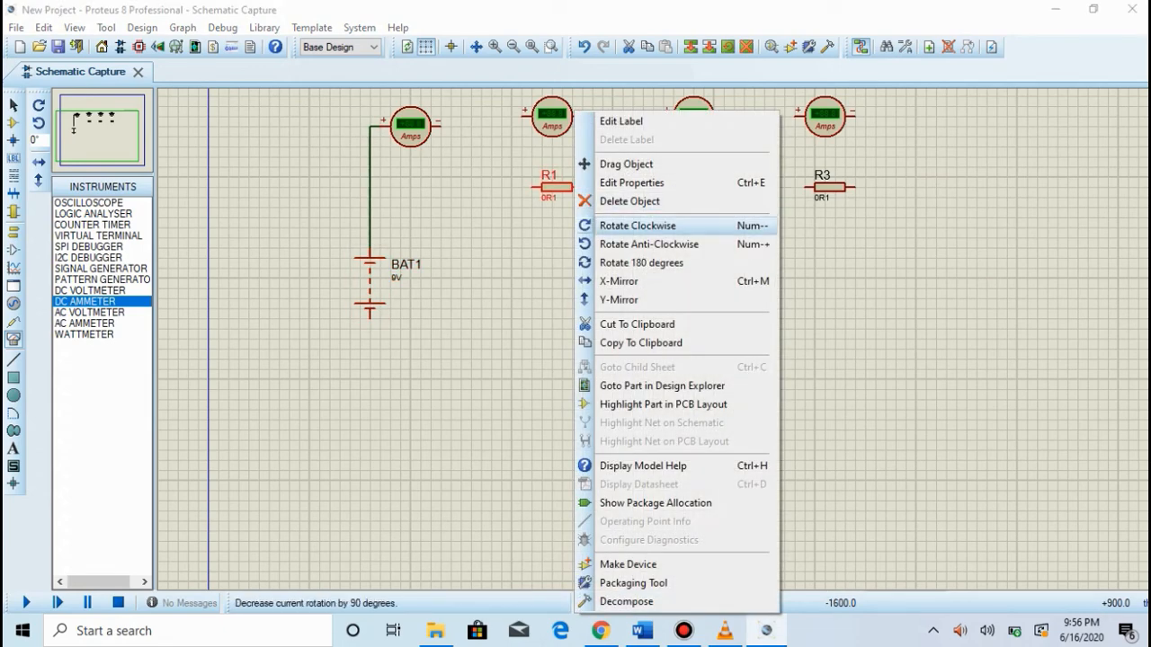
click(638, 225)
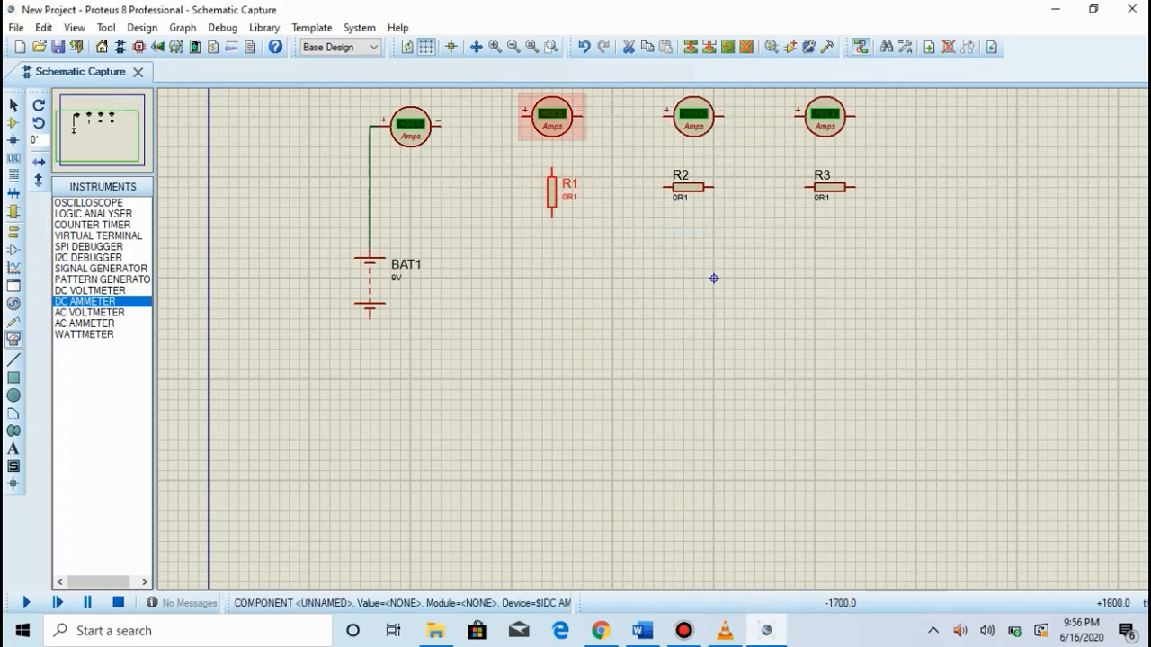
right_click(572, 115)
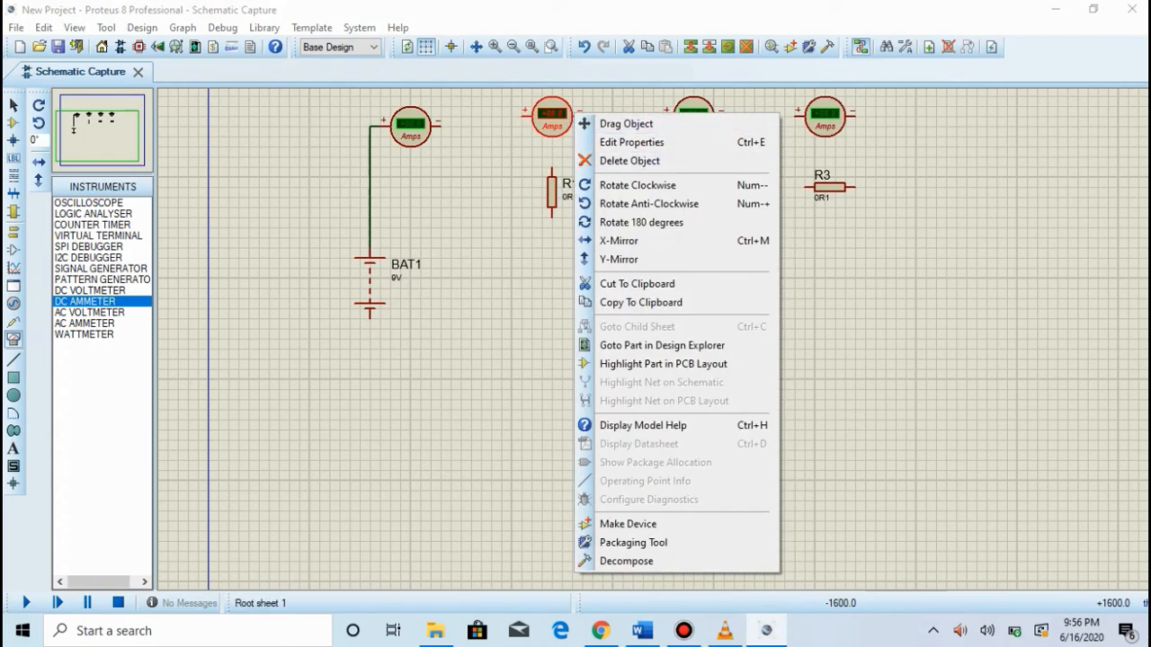
click(634, 185)
Step: Move R1 and its ammeter down, stacking the ammeter directly on the resistor's upper terminal
drag(551, 117, 551, 147)
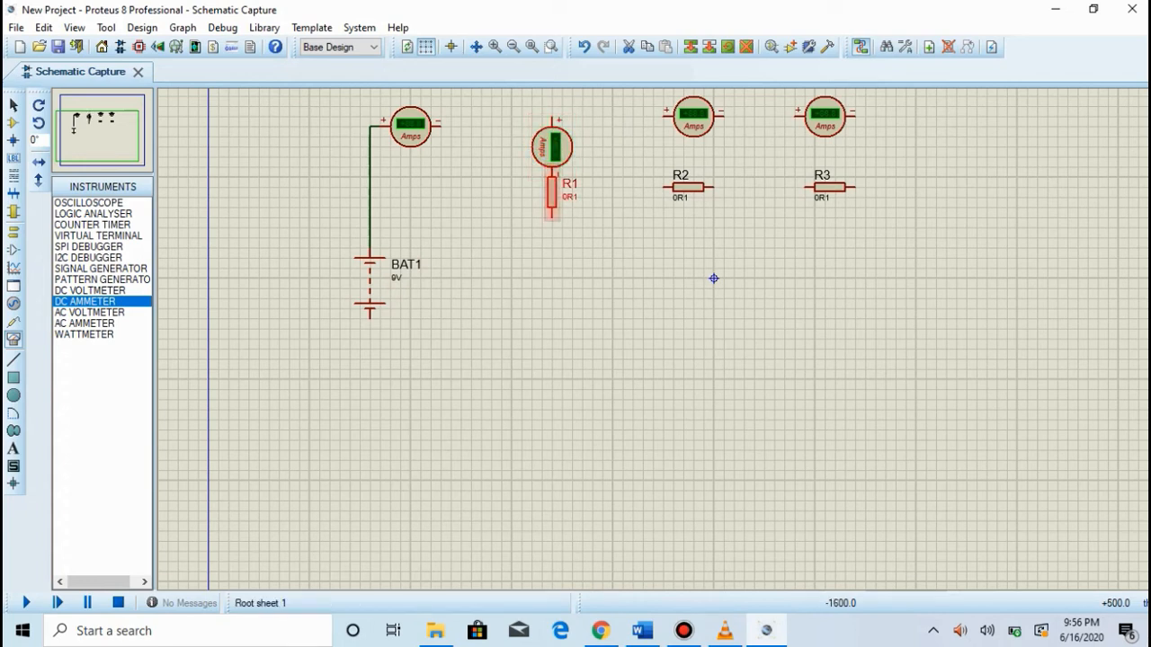
drag(552, 192, 552, 228)
drag(552, 146, 552, 177)
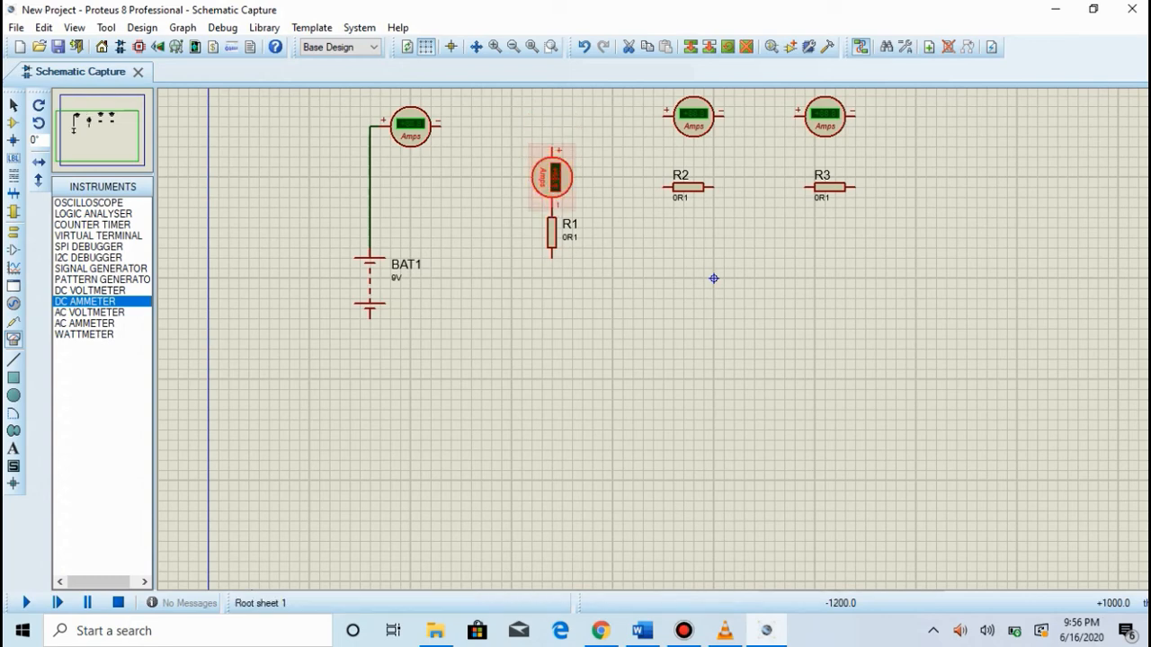
Step: Rotate resistors R2 and R3 clockwise and move both down so they stand vertically, level with R1
right_click(703, 187)
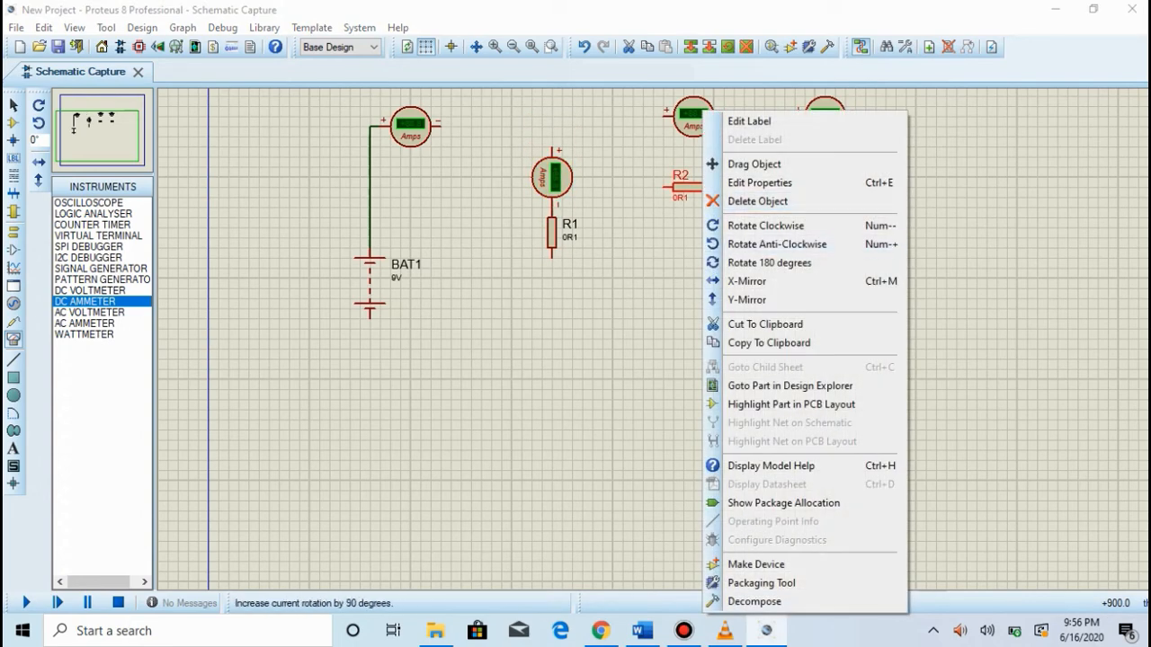
click(737, 226)
drag(693, 187, 694, 237)
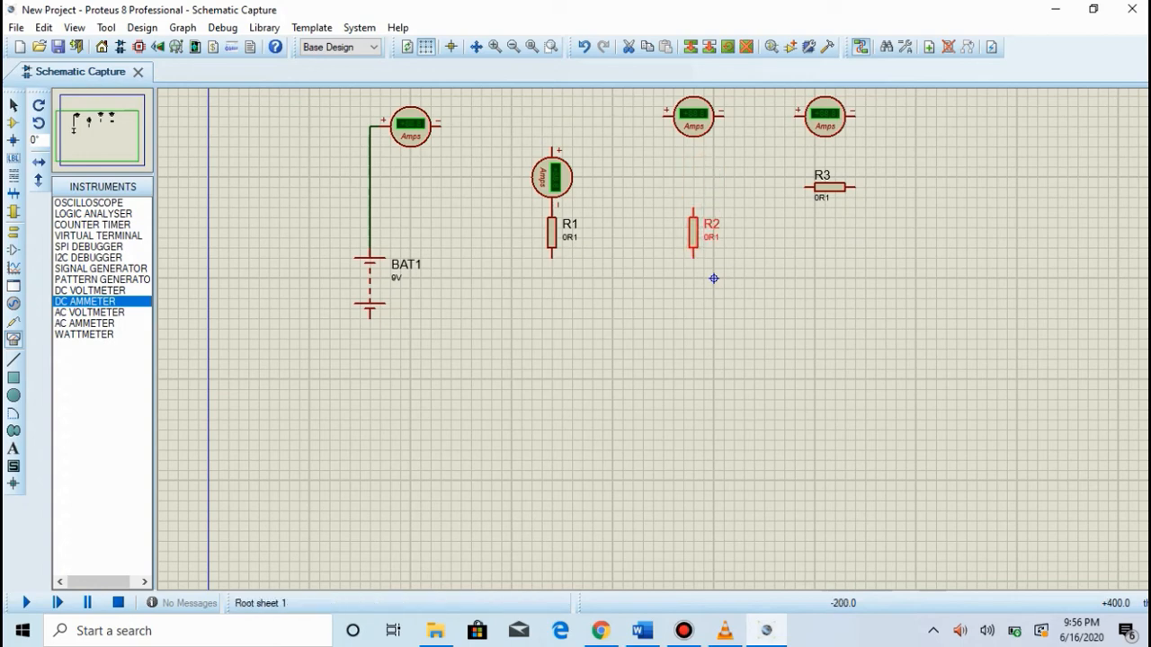
right_click(850, 179)
right_click(841, 189)
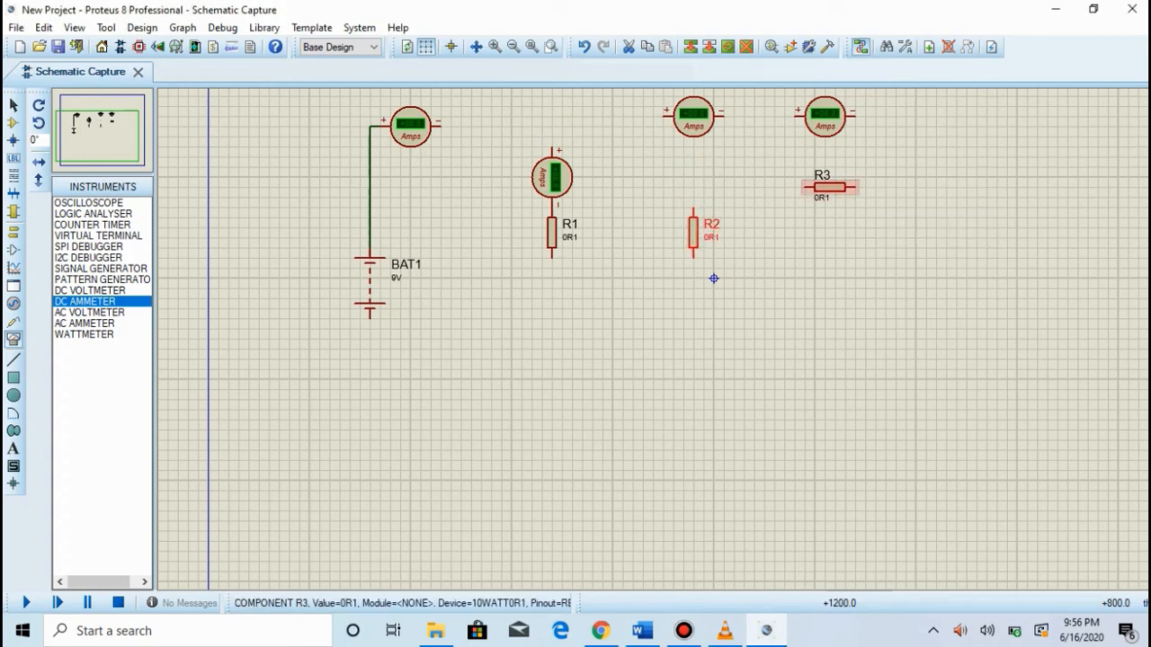
right_click(841, 189)
click(886, 226)
drag(835, 179, 841, 233)
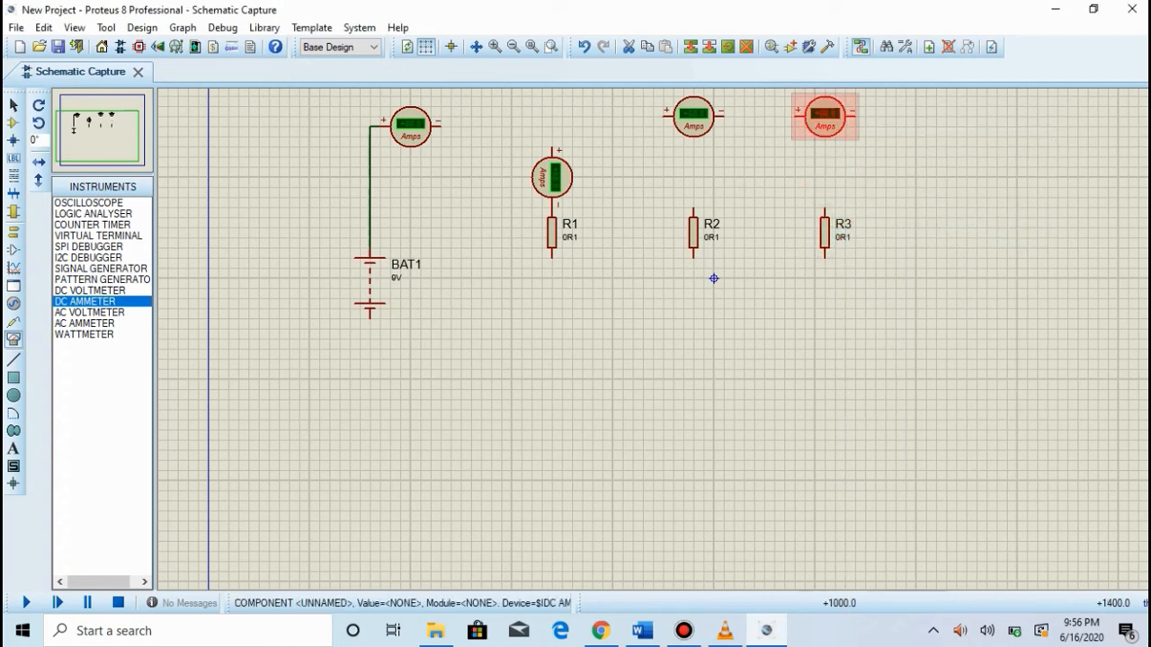
Step: Move the ammeters above R2 and R3 down and rotate them clockwise so each joins its resistor's upper terminal
drag(824, 114, 824, 155)
click(693, 115)
drag(693, 114, 694, 154)
right_click(702, 151)
click(712, 219)
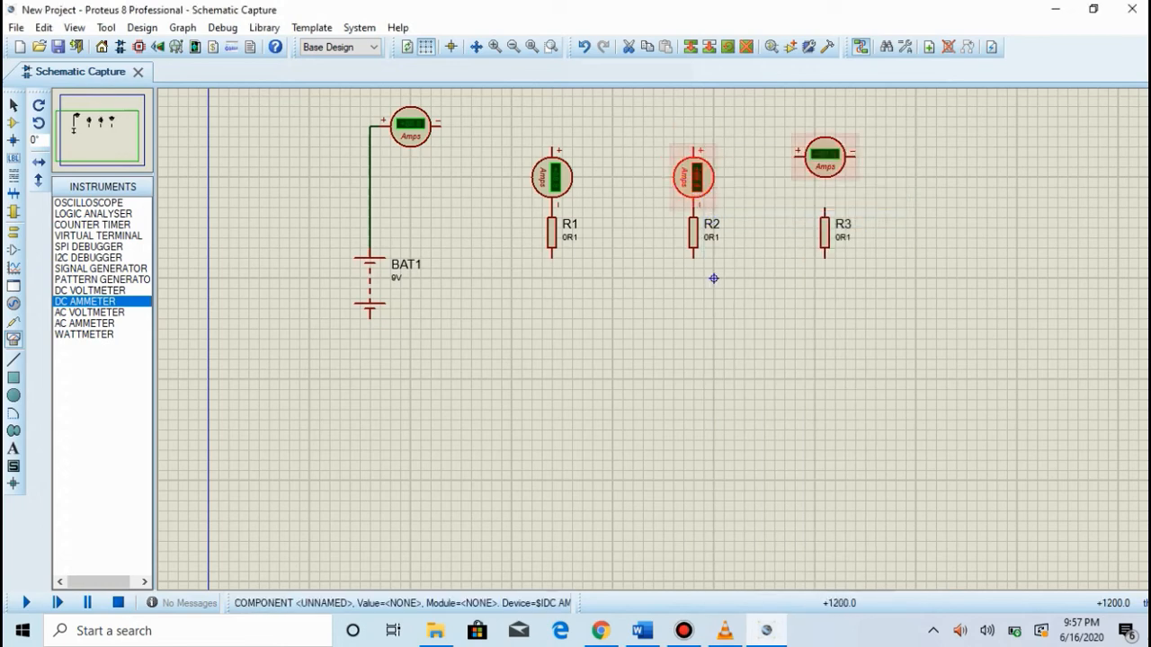
right_click(858, 148)
click(928, 216)
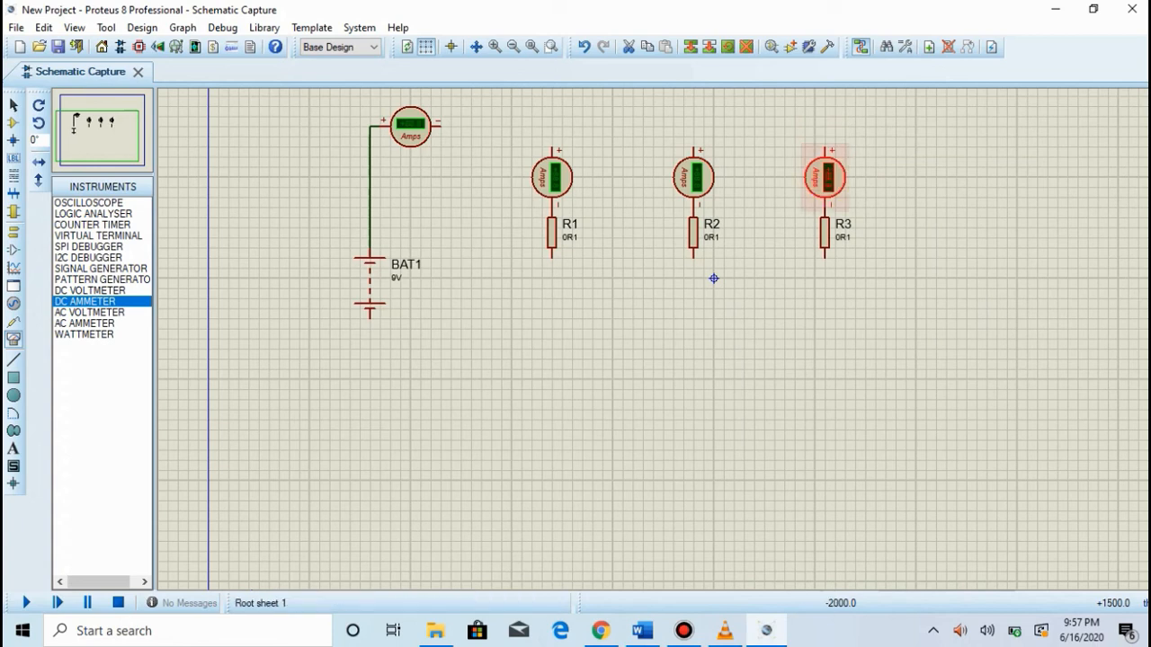
Step: Wire the negative terminal of the ammeter above the battery to the positive terminals of the three branch ammeters
click(439, 124)
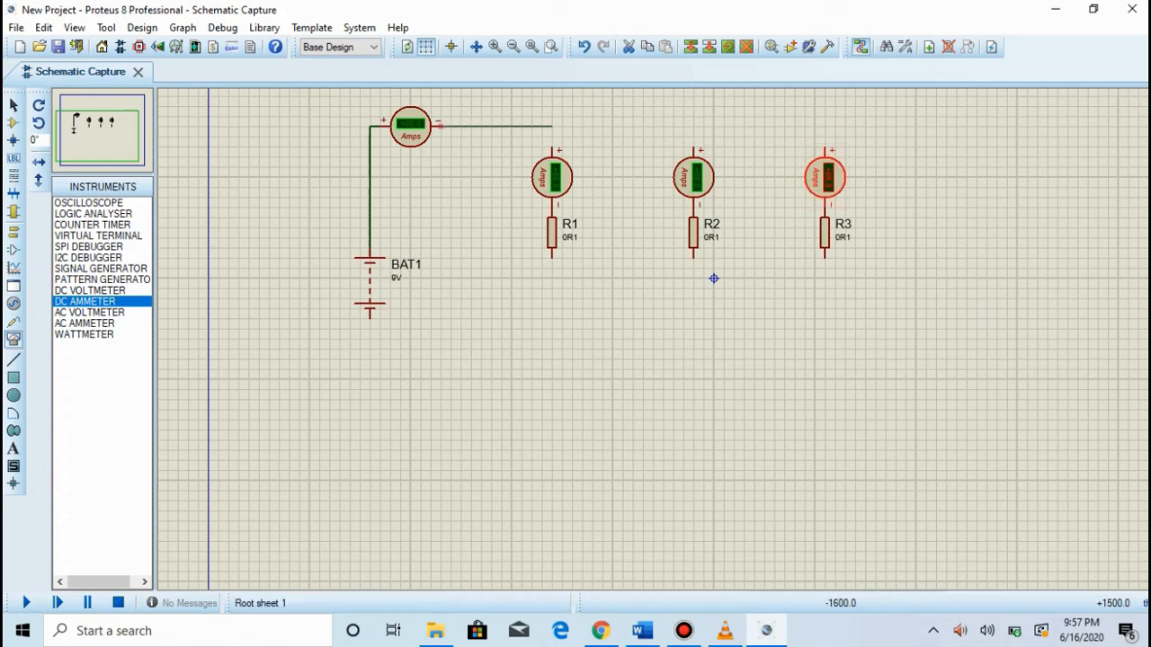
click(824, 147)
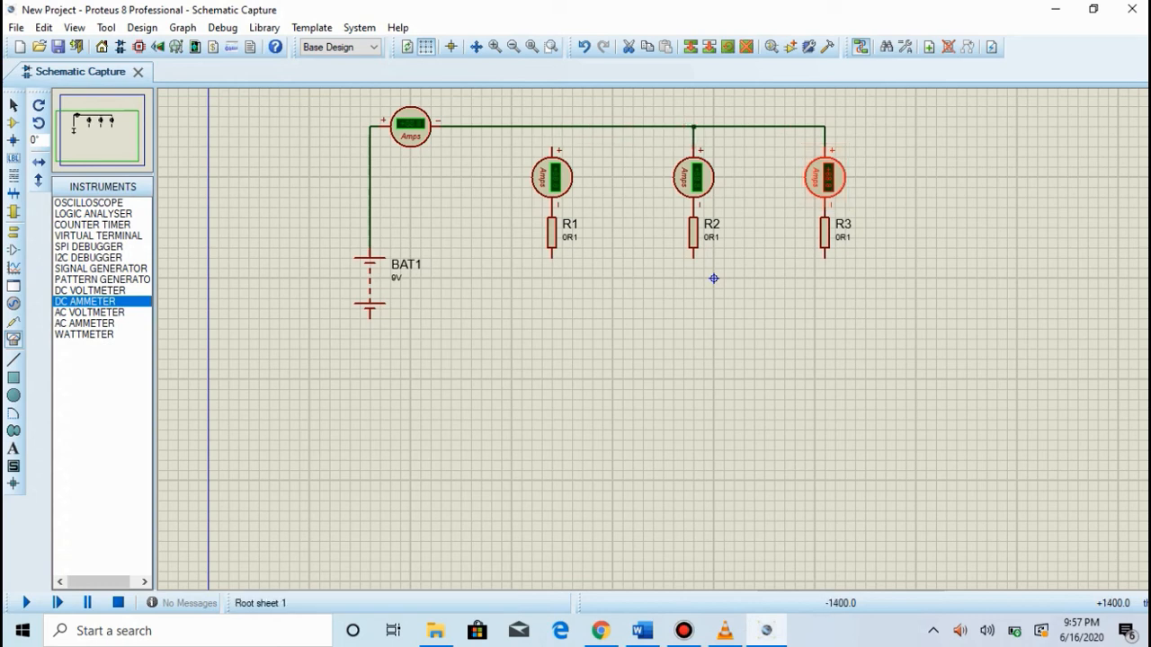
click(552, 126)
click(553, 148)
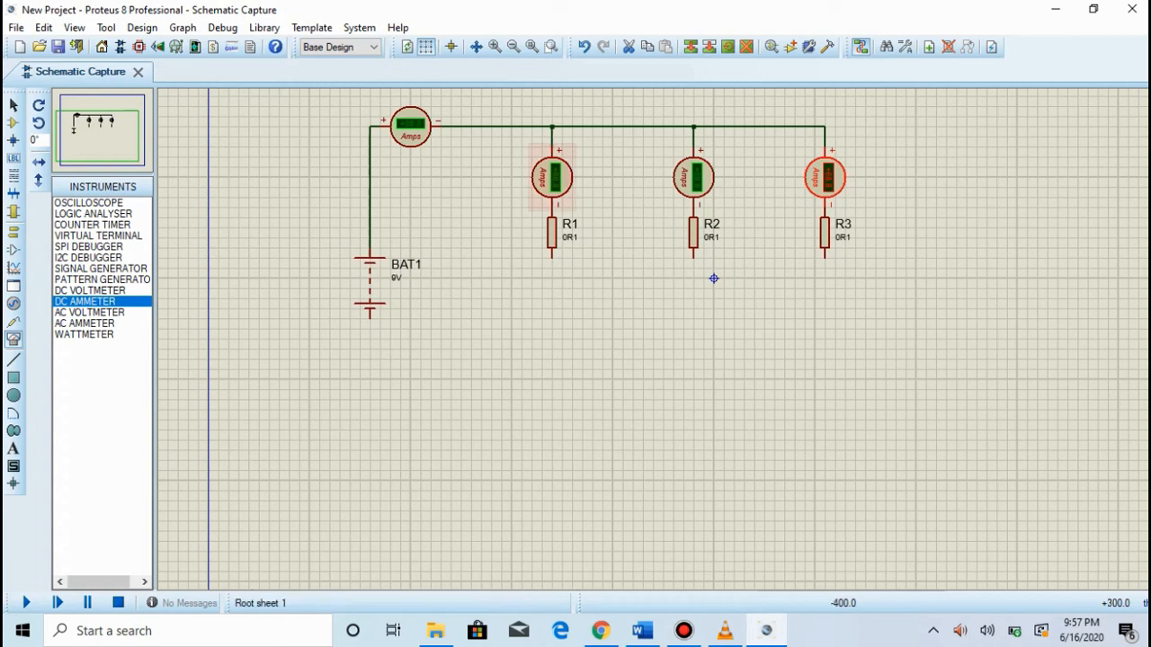
Step: Wire the lower terminals of R1, R2 and R3 together and connect them to the battery's lower terminal
click(552, 259)
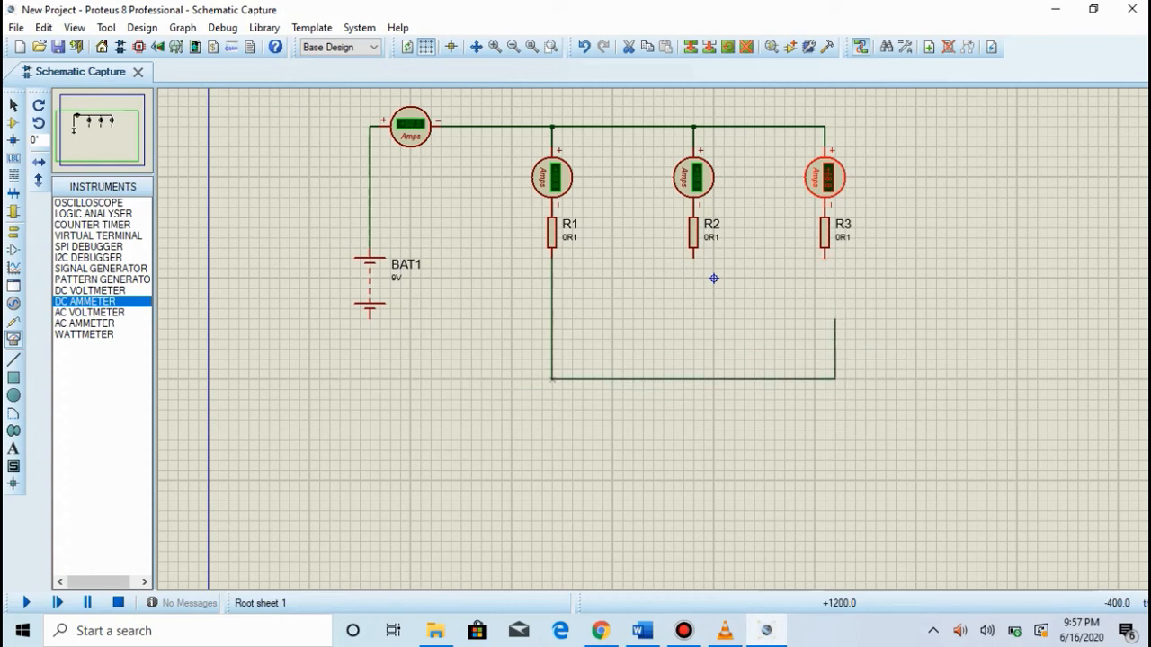
click(825, 258)
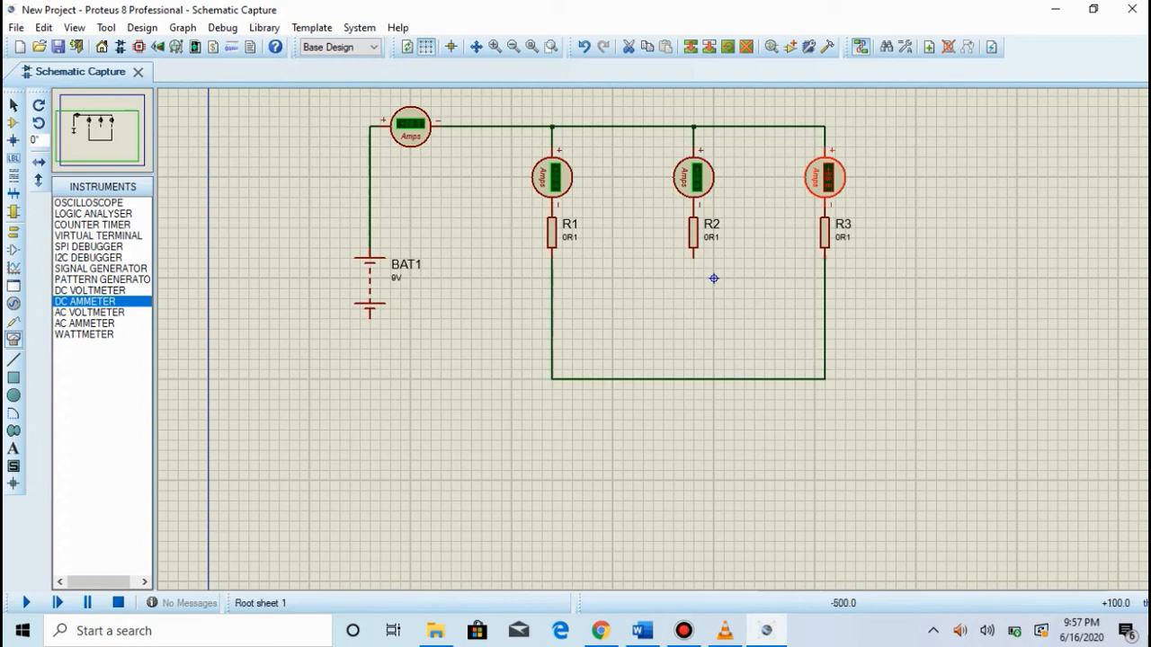
click(694, 258)
click(694, 378)
click(370, 315)
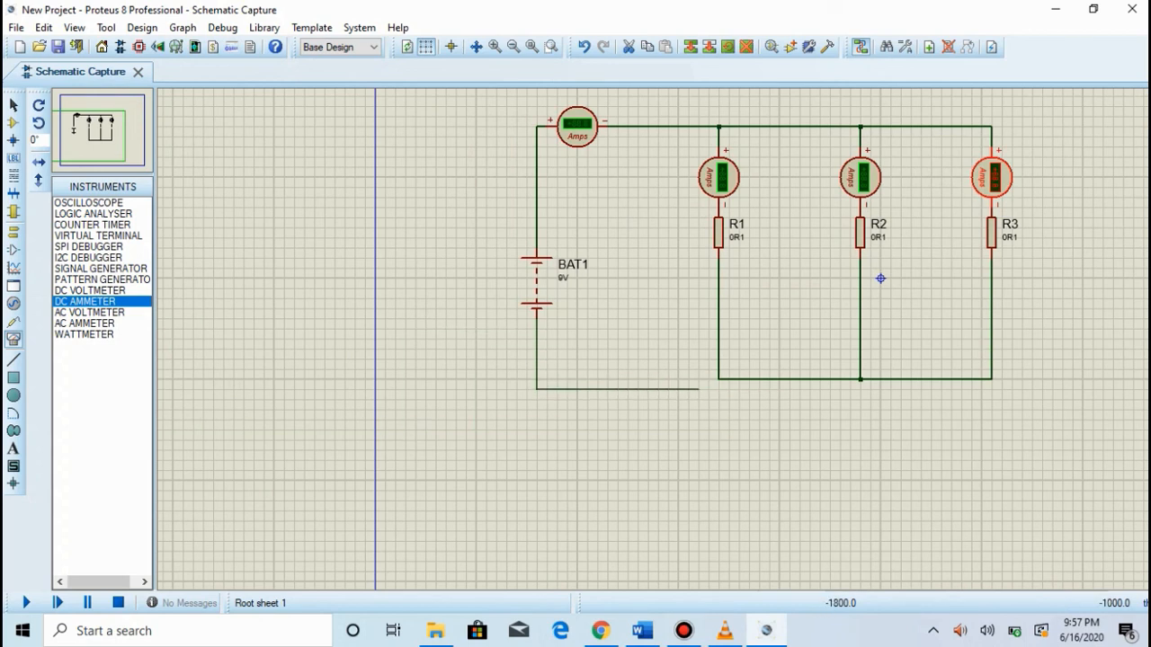
click(719, 378)
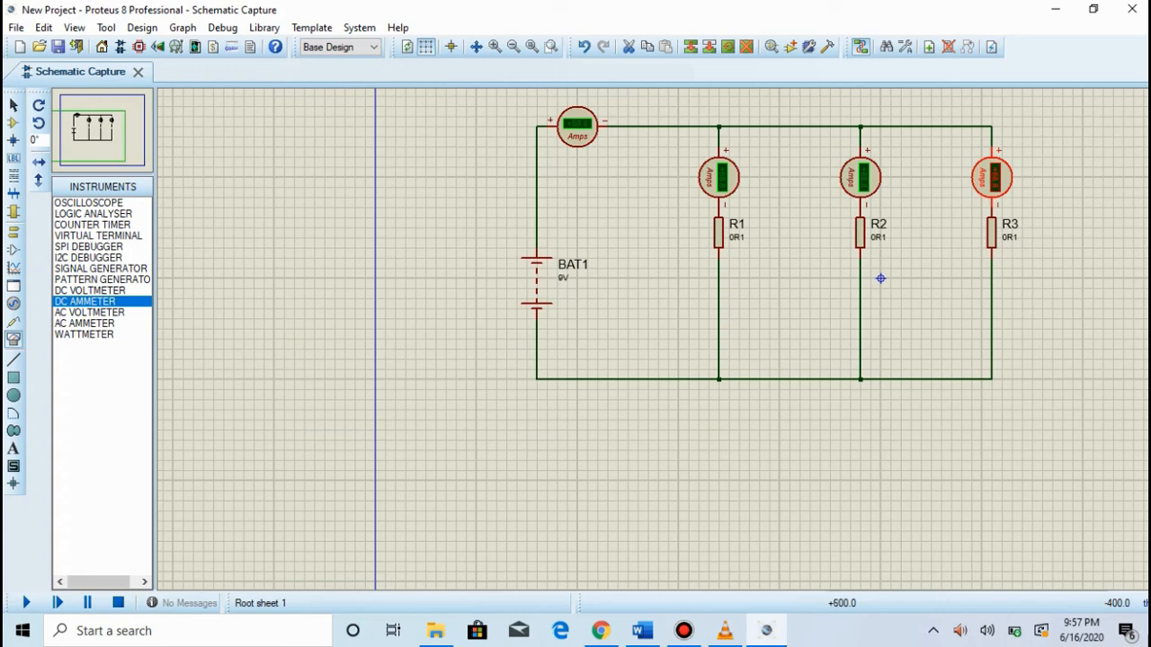
click(748, 331)
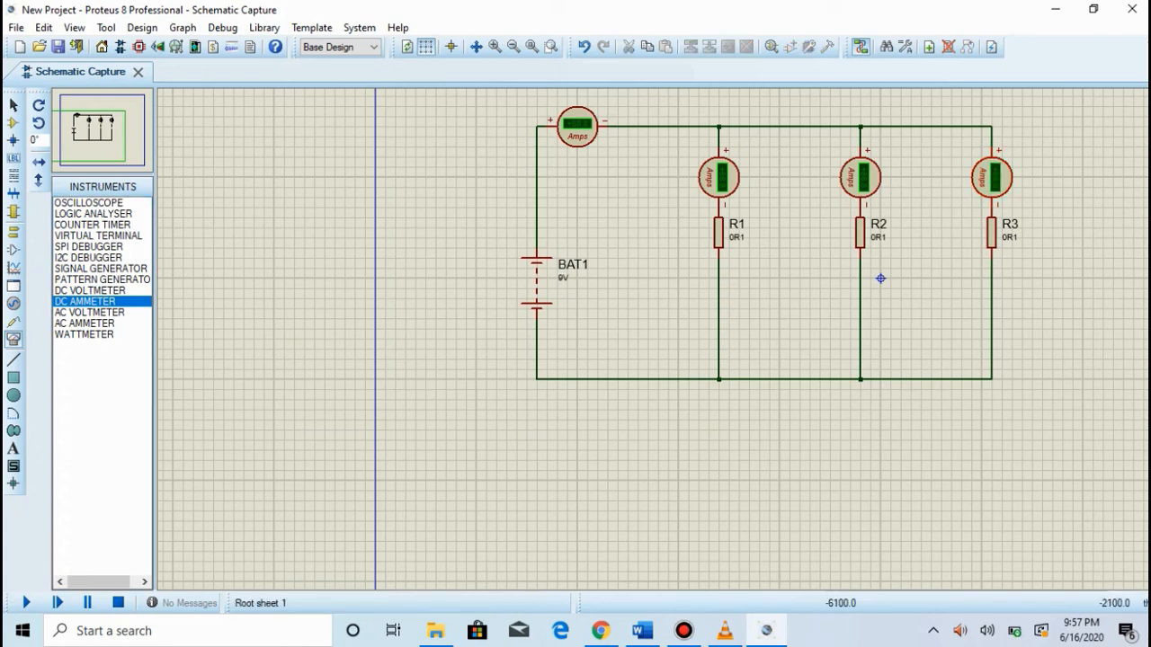
Step: Set the resistance of R1 to 220R1
double_click(719, 232)
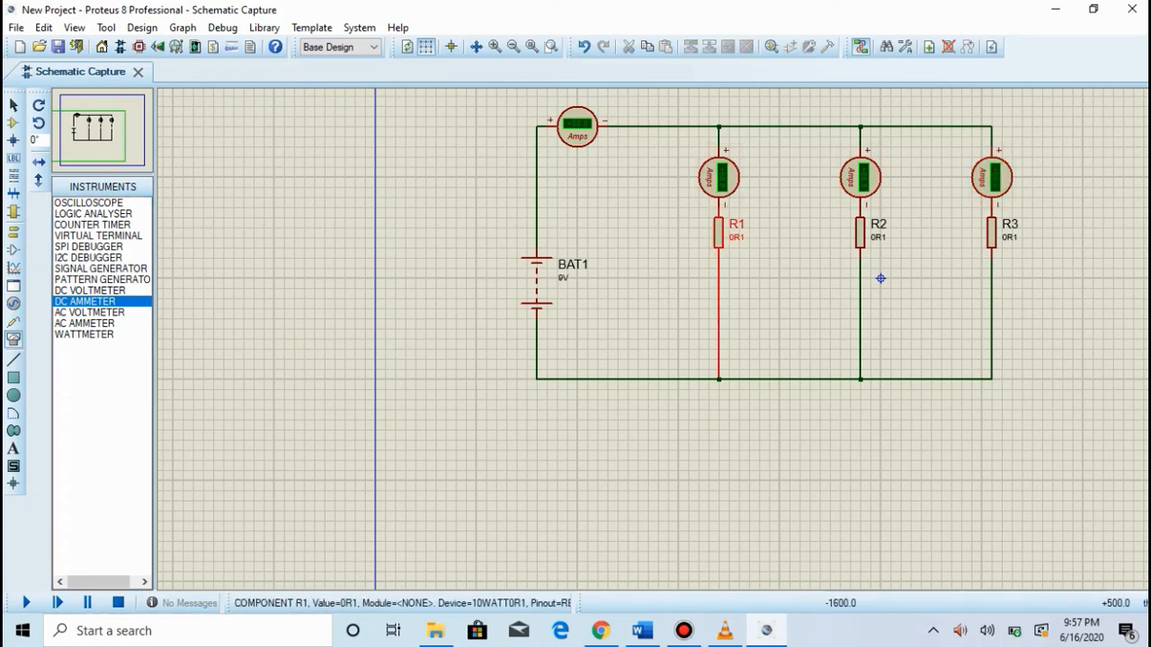
click(476, 202)
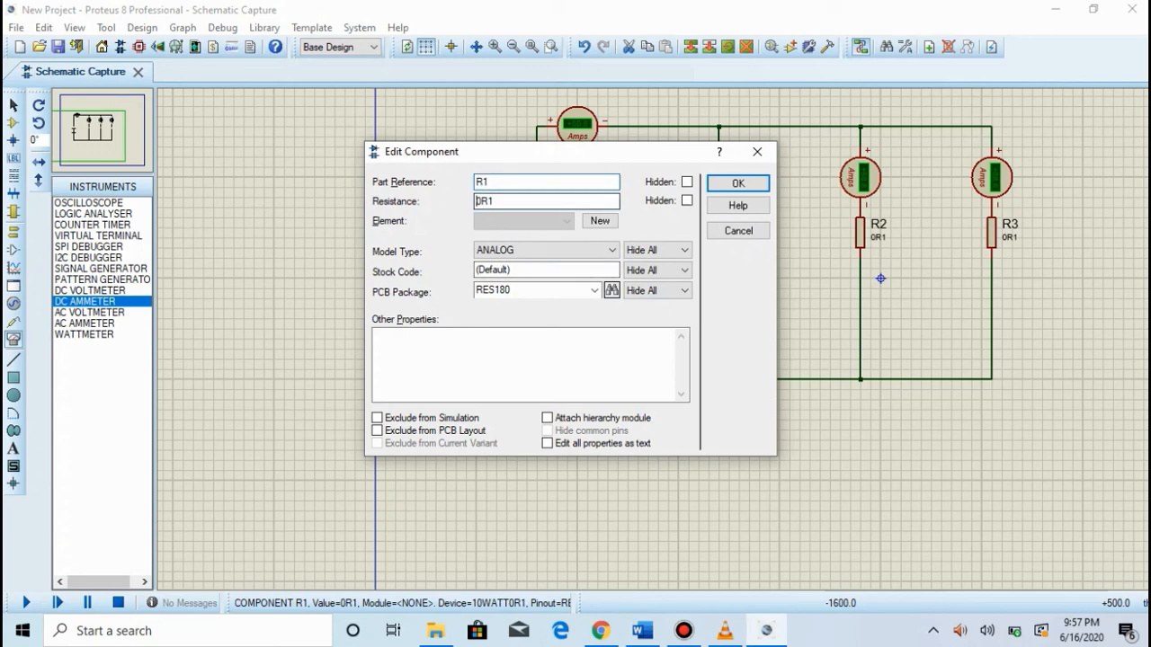
text(22)
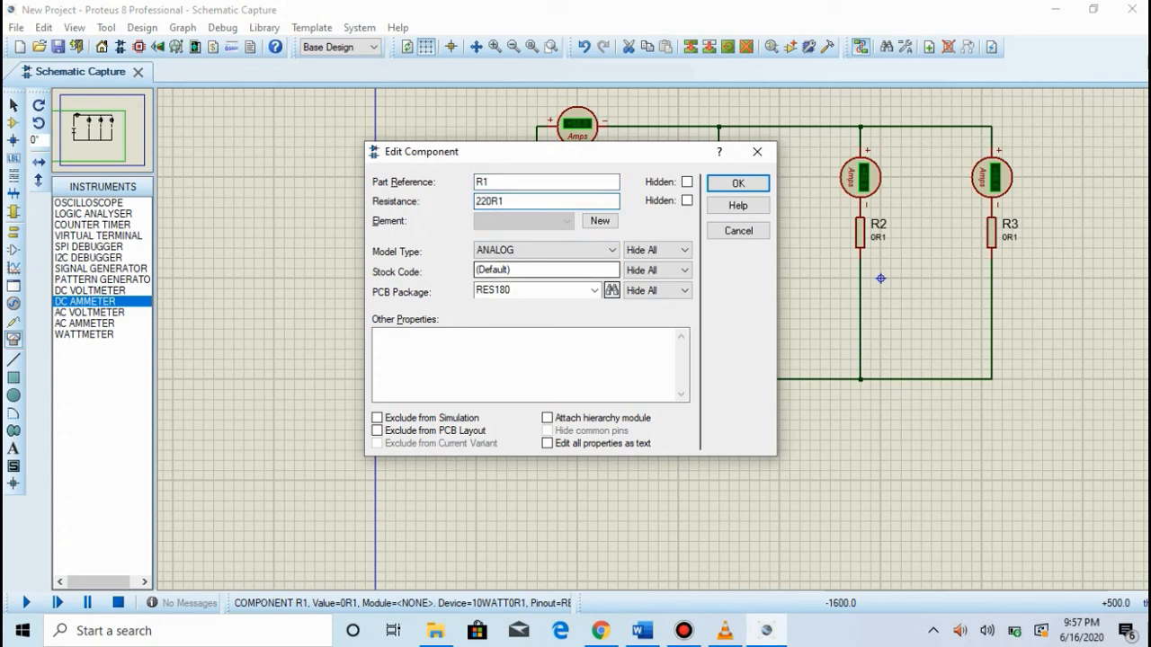
click(738, 183)
Step: Set the resistance of R2 to 220R1
double_click(879, 225)
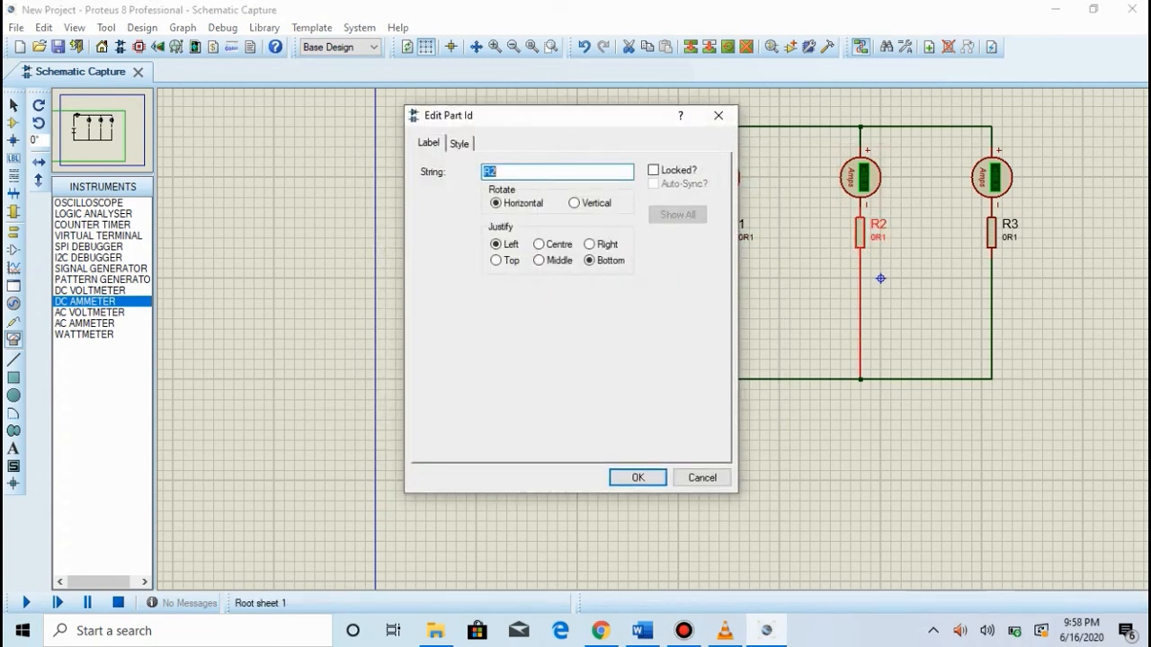
click(719, 116)
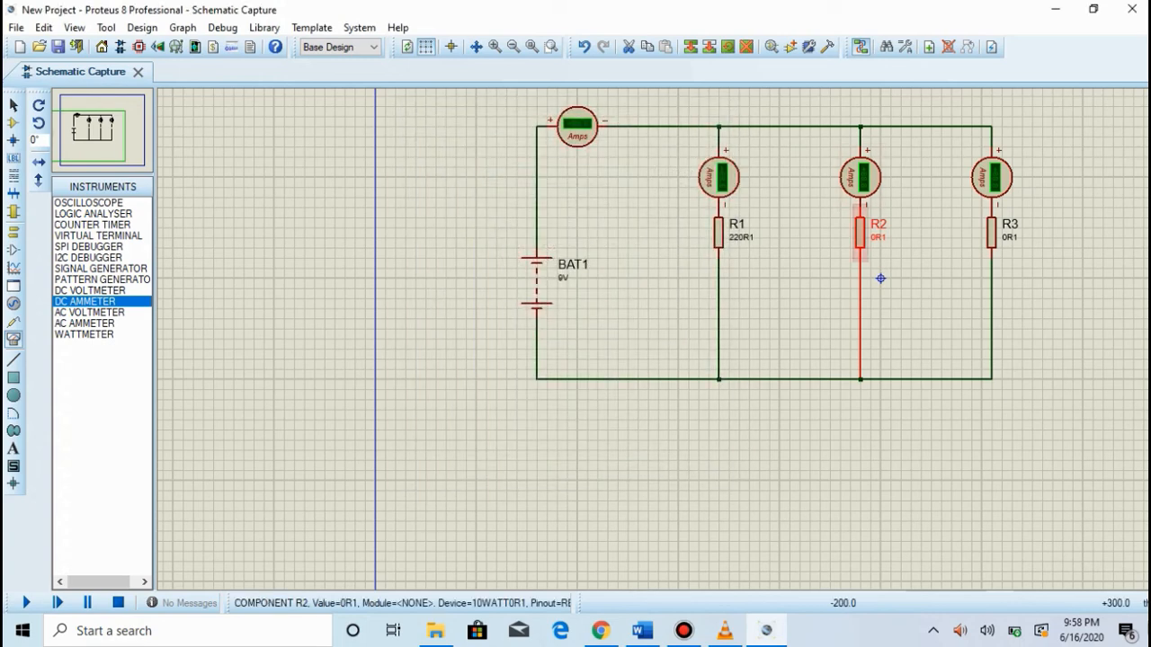
double_click(860, 233)
click(477, 201)
text(220R1)
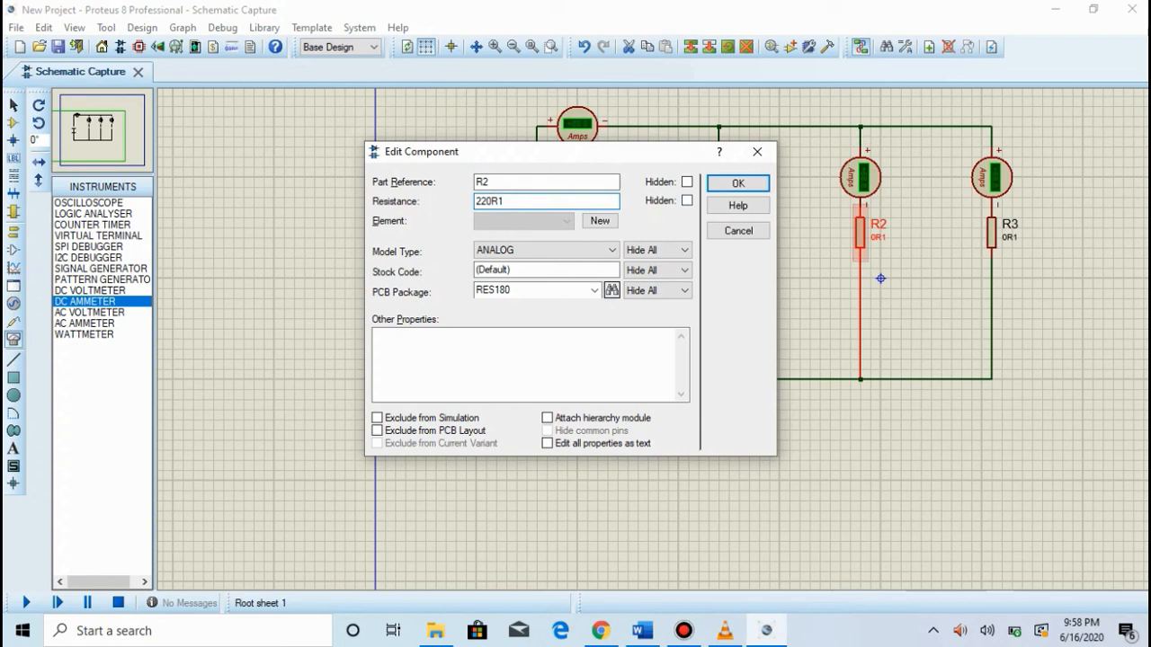
click(738, 183)
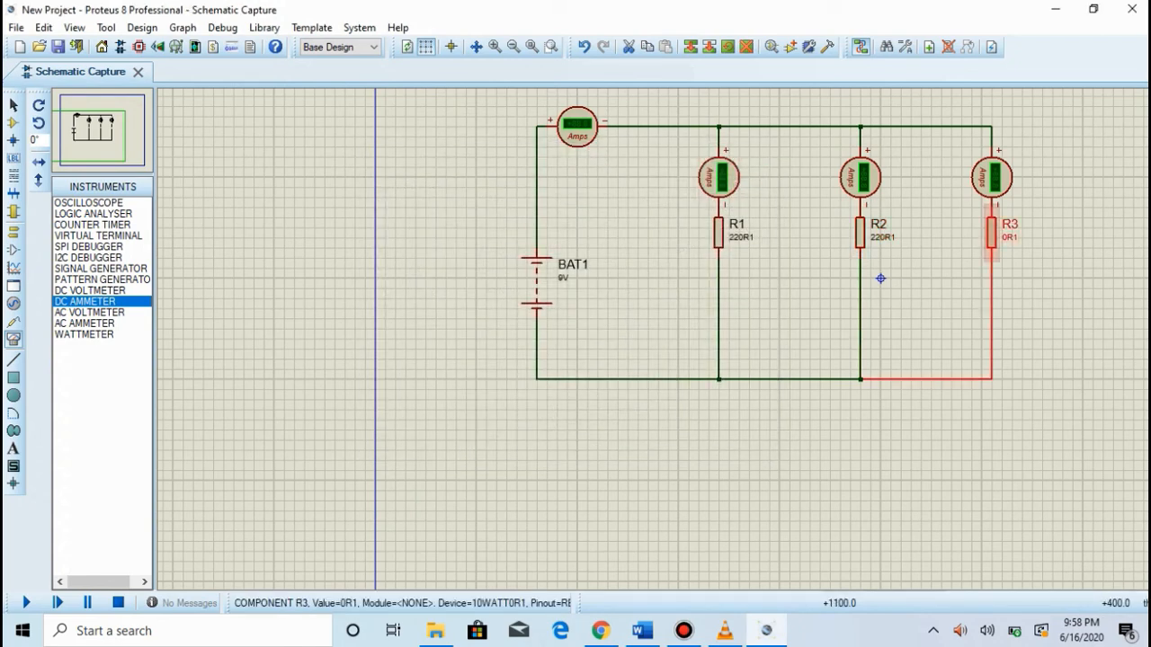
Step: Set the resistance of R3 to 100R1
double_click(992, 232)
click(496, 202)
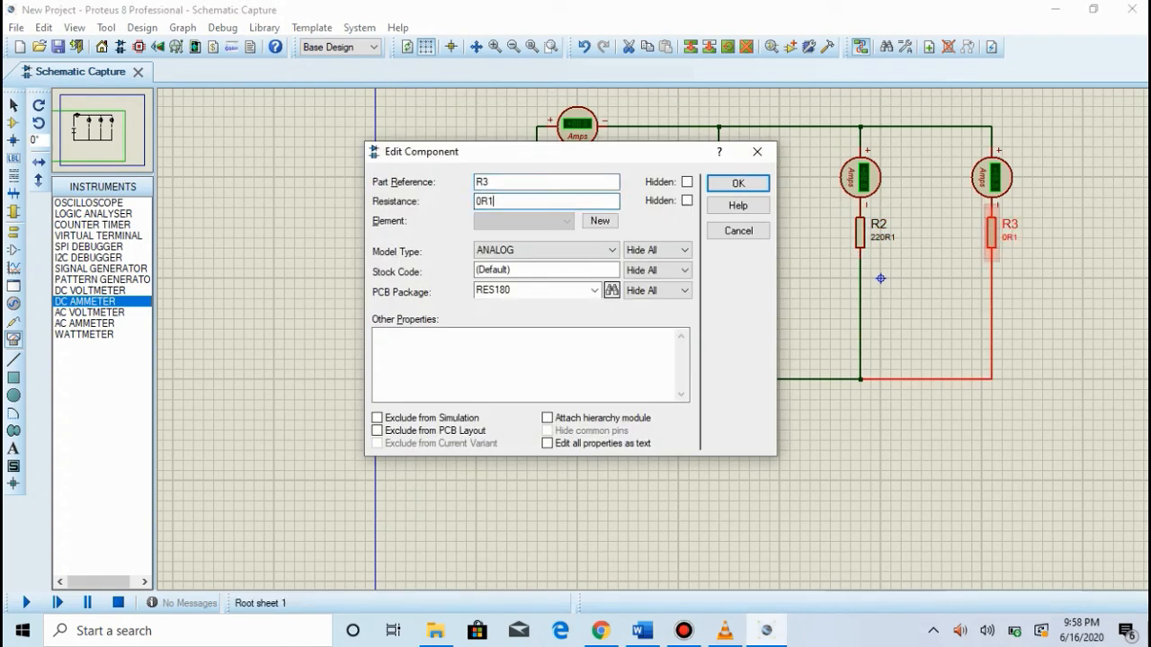
click(476, 202)
text(2)
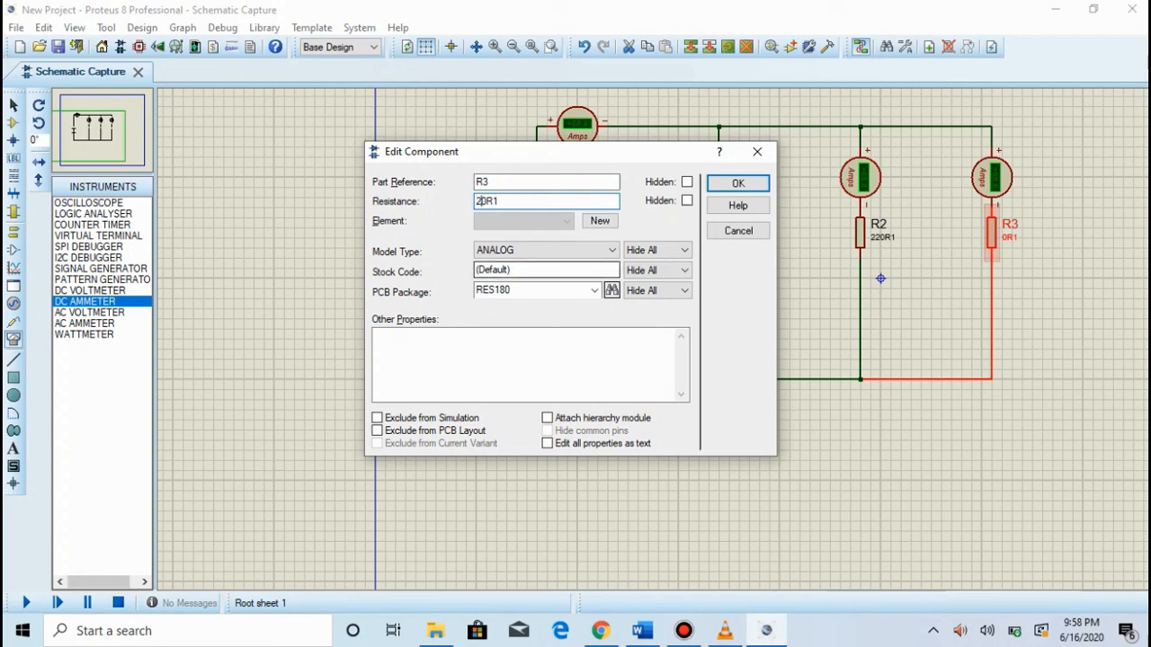
key(BackSpace)
text(100)
key(BackSpace)
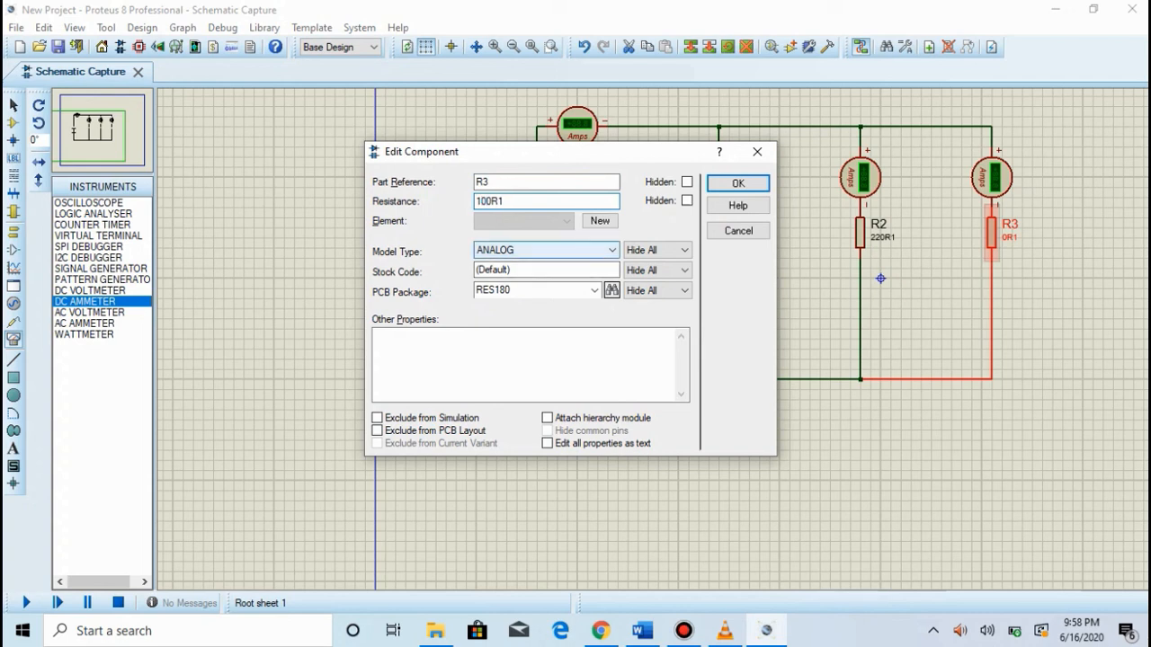
key(Return)
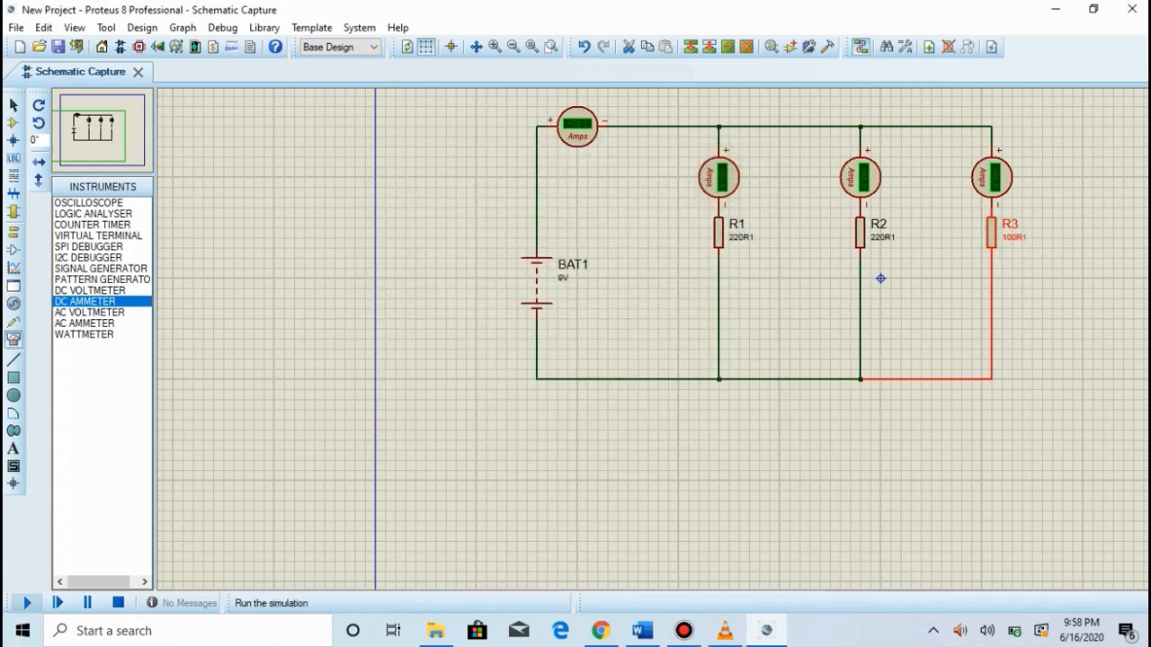
Step: Run the simulation and examine the total and branch current readings on the four ammeters
click(25, 602)
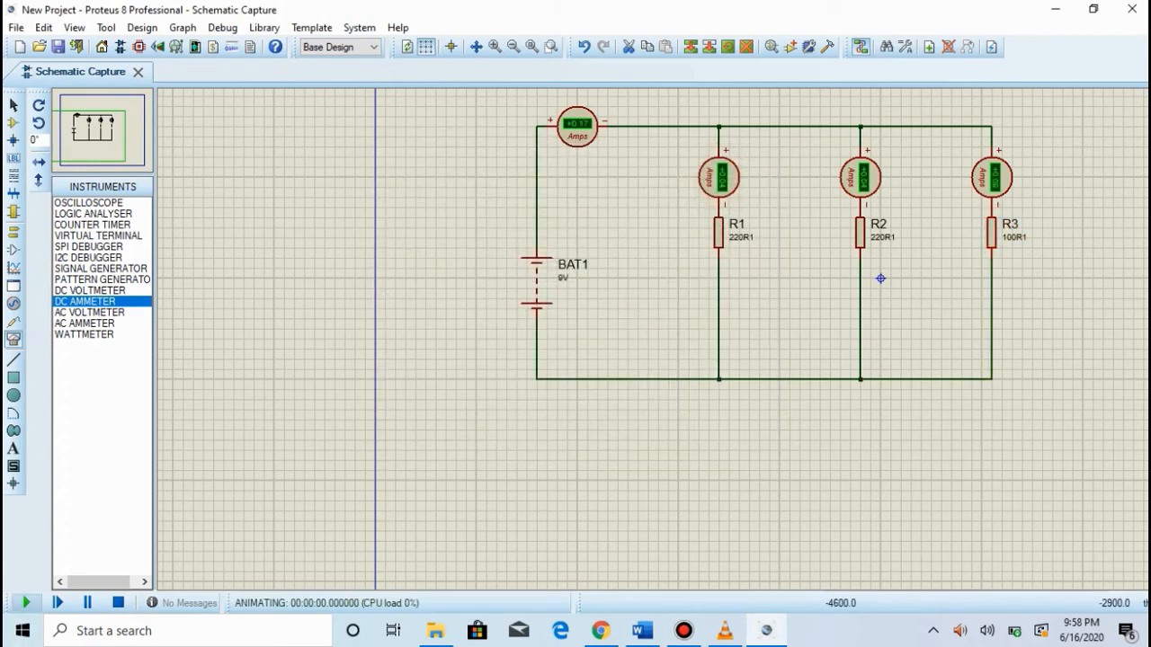
scroll(879, 275, up, 1)
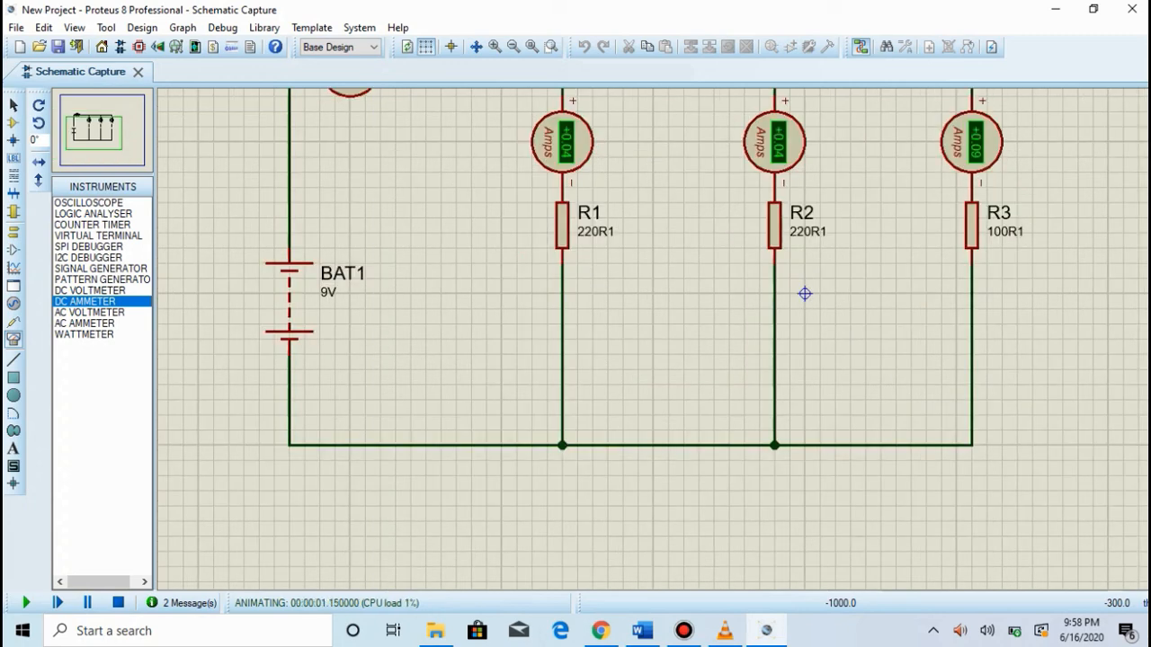
scroll(804, 291, down, 1)
scroll(753, 309, up, 1)
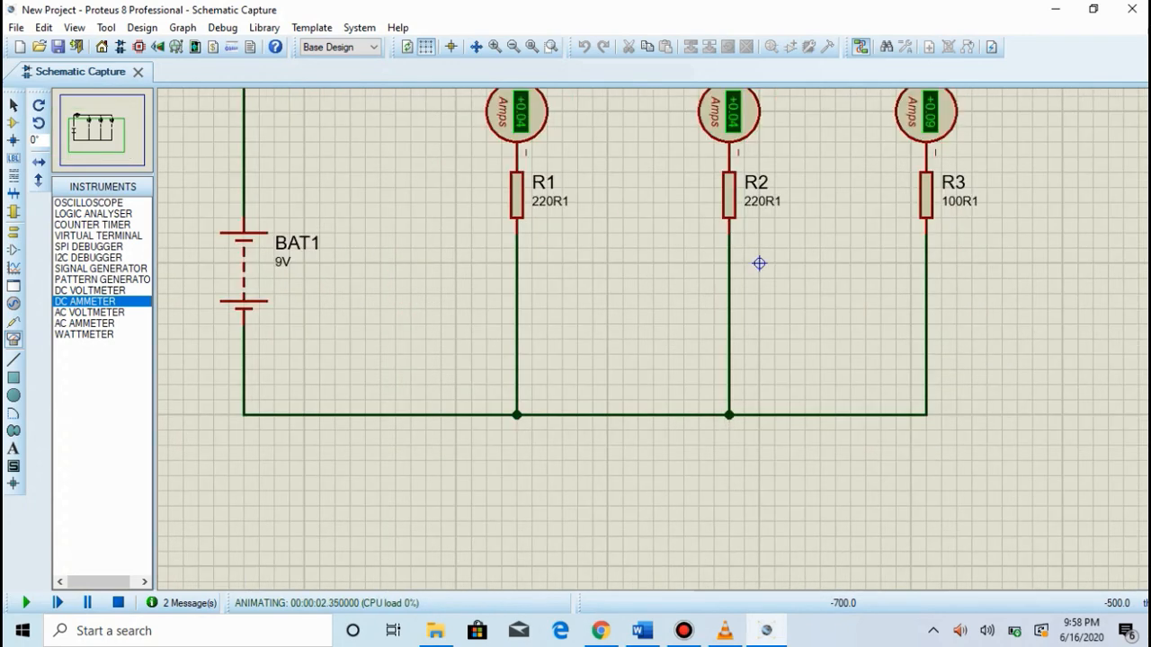
scroll(761, 262, down, 1)
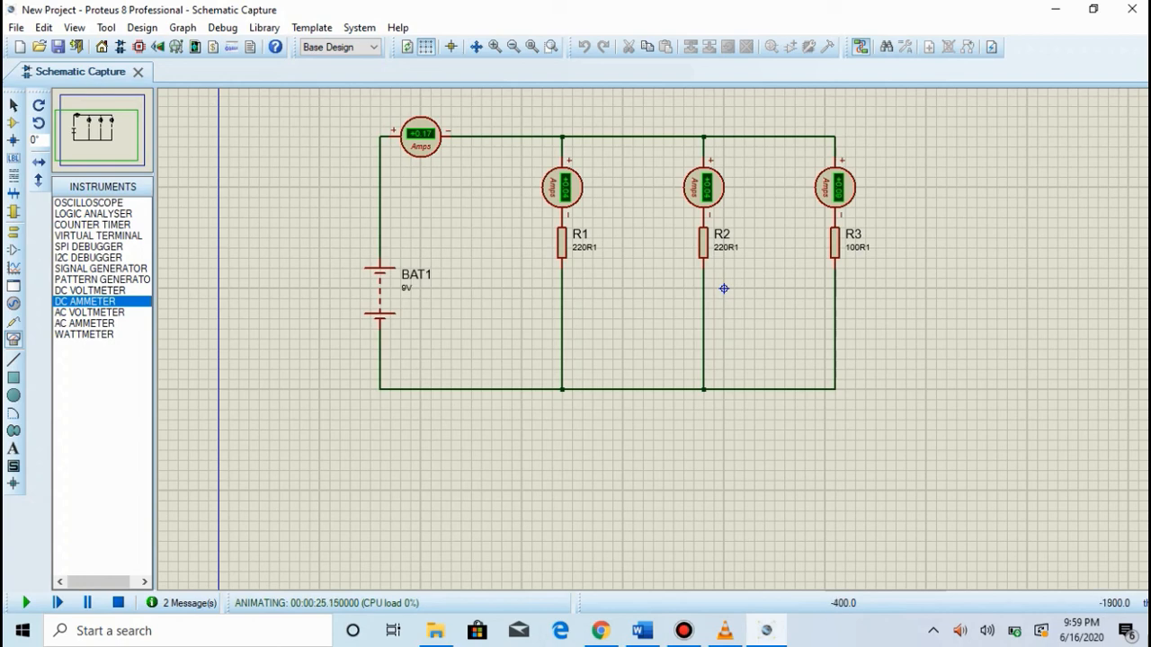
Step: Switch to the 3.LCA document in Word and compare its circuit diagrams and current divider formulas with the Proteus simulation
key(alt+Tab)
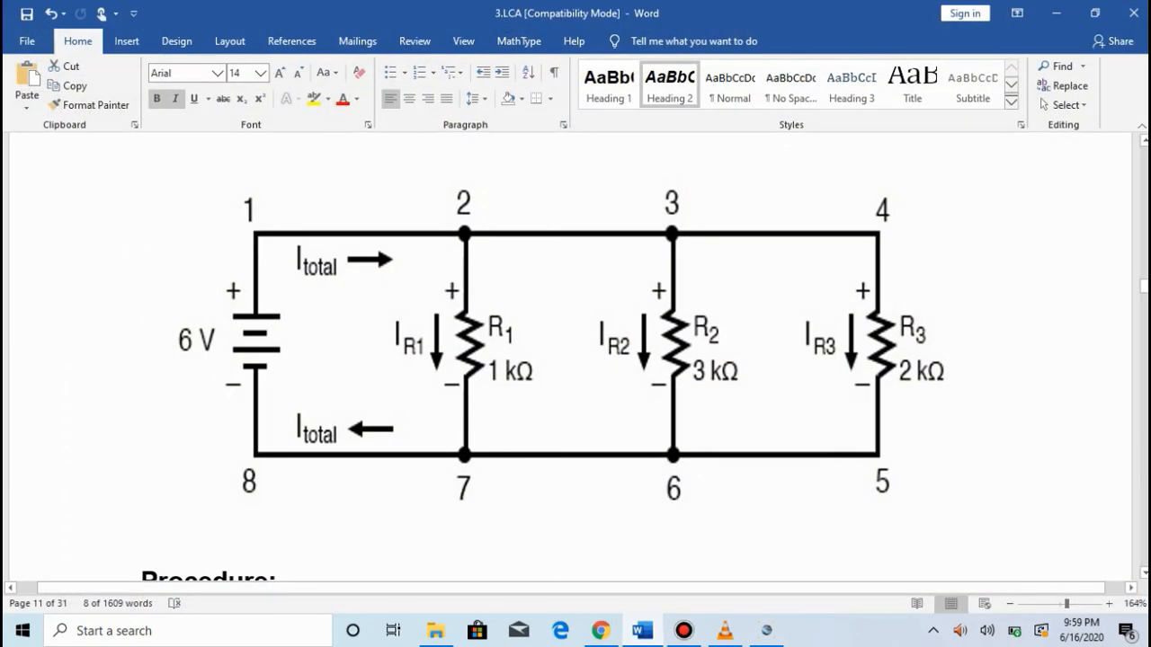
scroll(576, 360, down, 3)
scroll(575, 359, up, 15)
scroll(576, 359, up, 1)
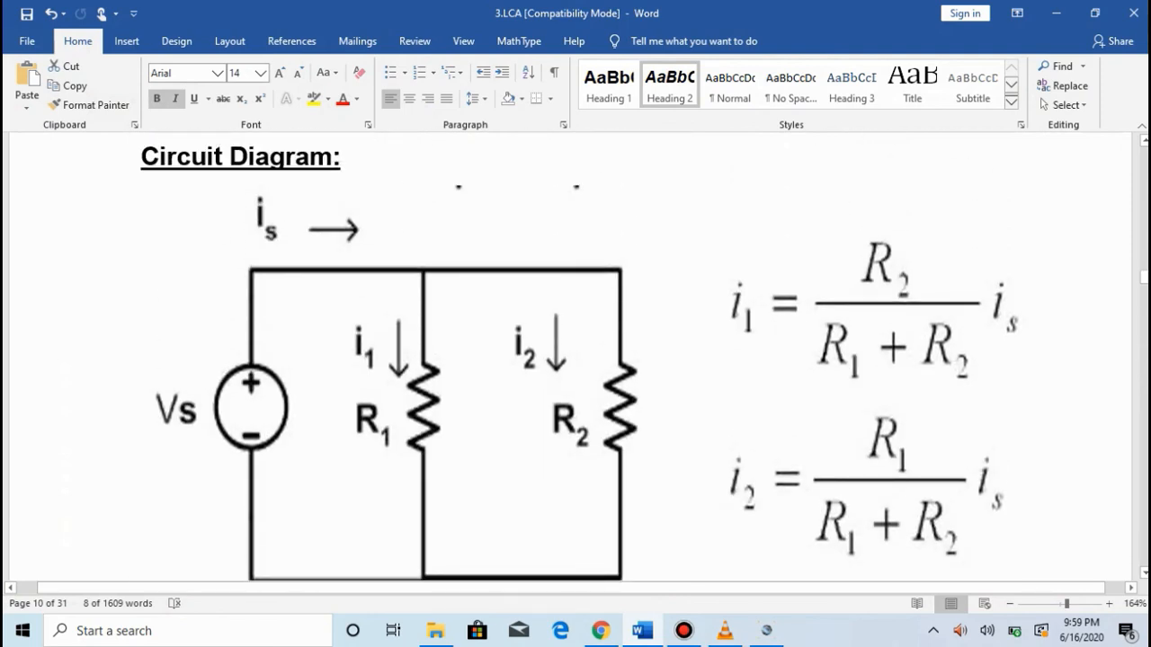
key(alt+Tab)
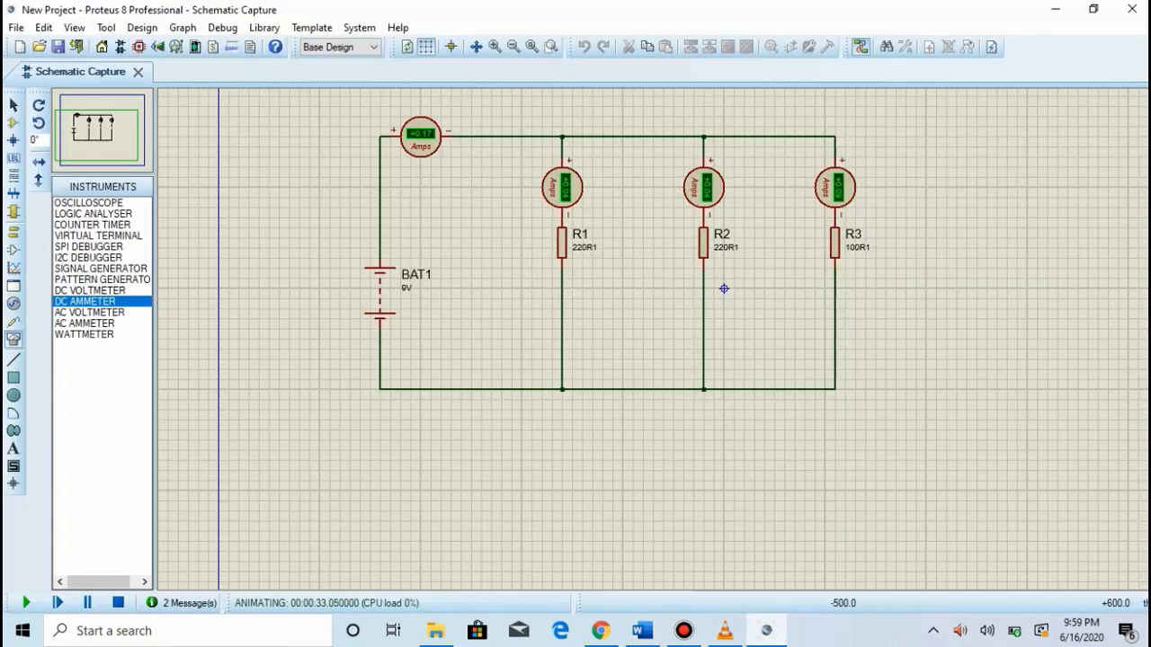
key(alt+Tab)
scroll(576, 360, down, 2)
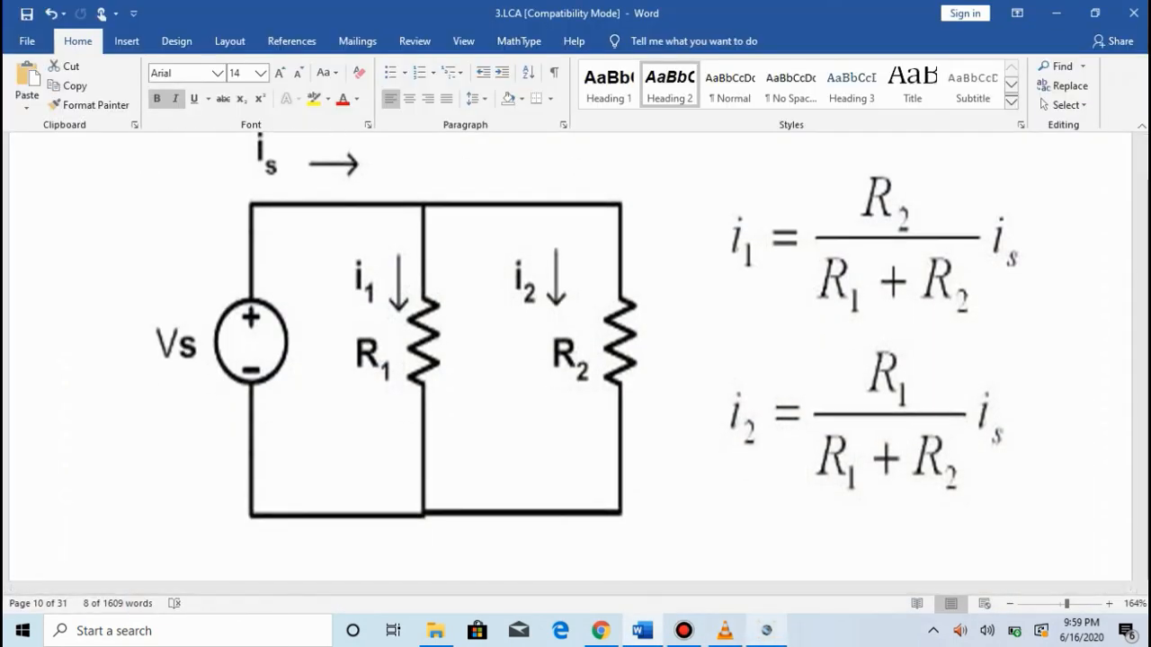
key(alt+Tab)
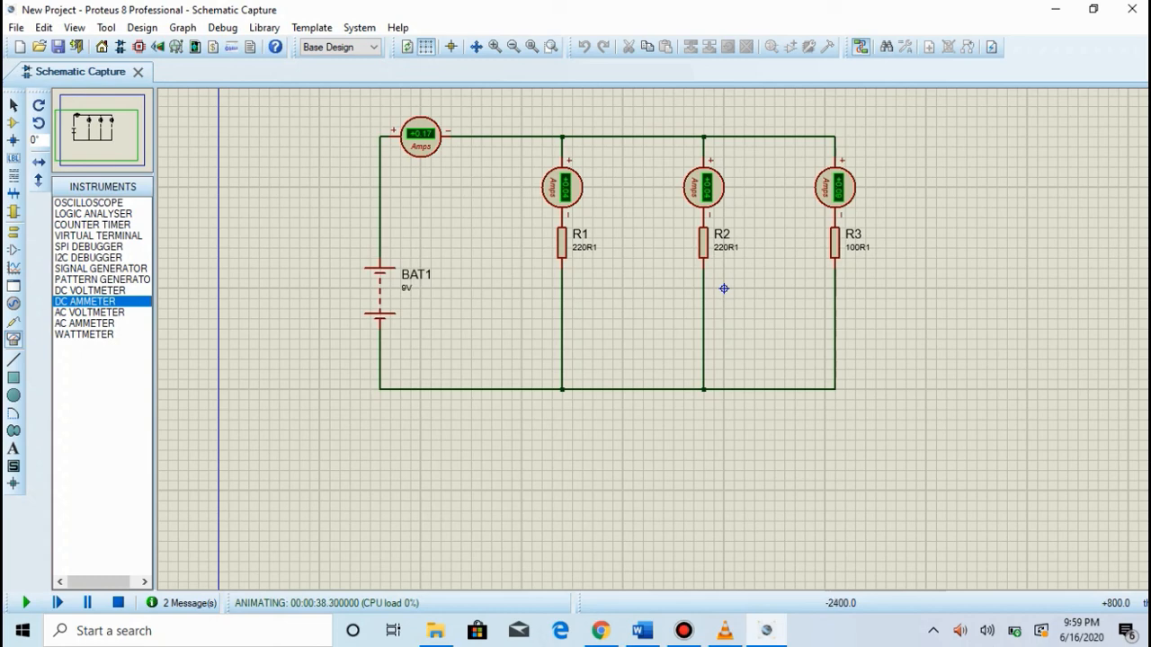
Step: Minimize Proteus and review the observations table's voltage and current columns and the Conclusion section in the Word document
click(1056, 9)
scroll(575, 360, down, 3)
scroll(576, 360, down, 15)
scroll(576, 359, down, 8)
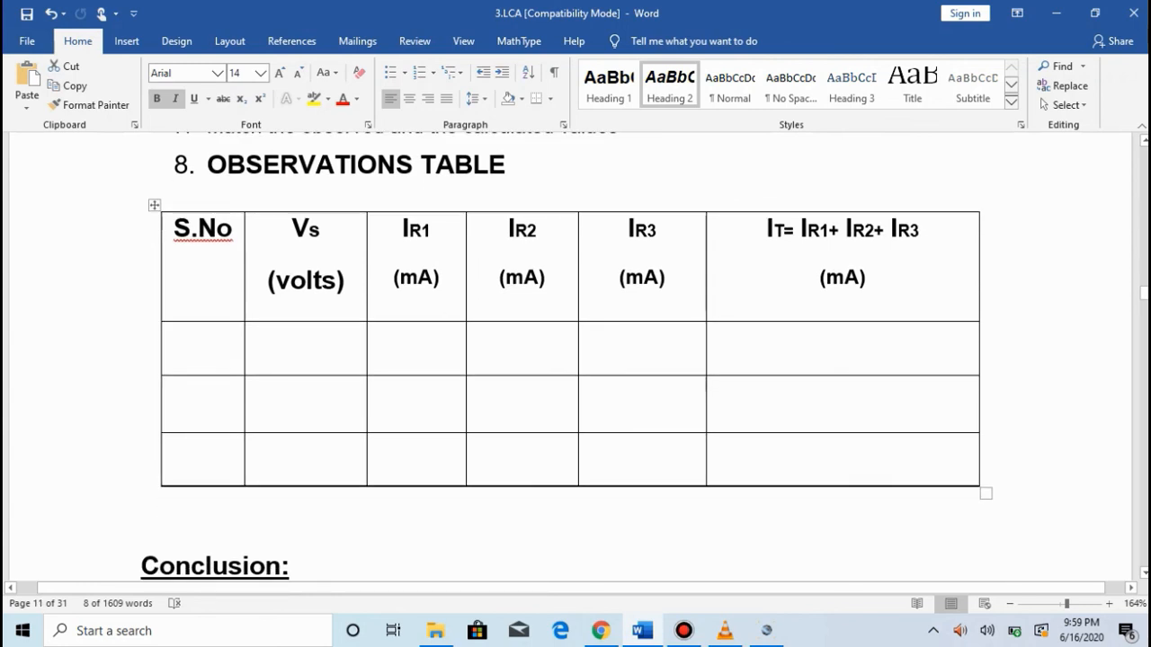
click(378, 338)
click(476, 338)
click(589, 338)
click(716, 338)
click(717, 449)
click(378, 449)
click(172, 337)
click(172, 391)
scroll(575, 360, down, 3)
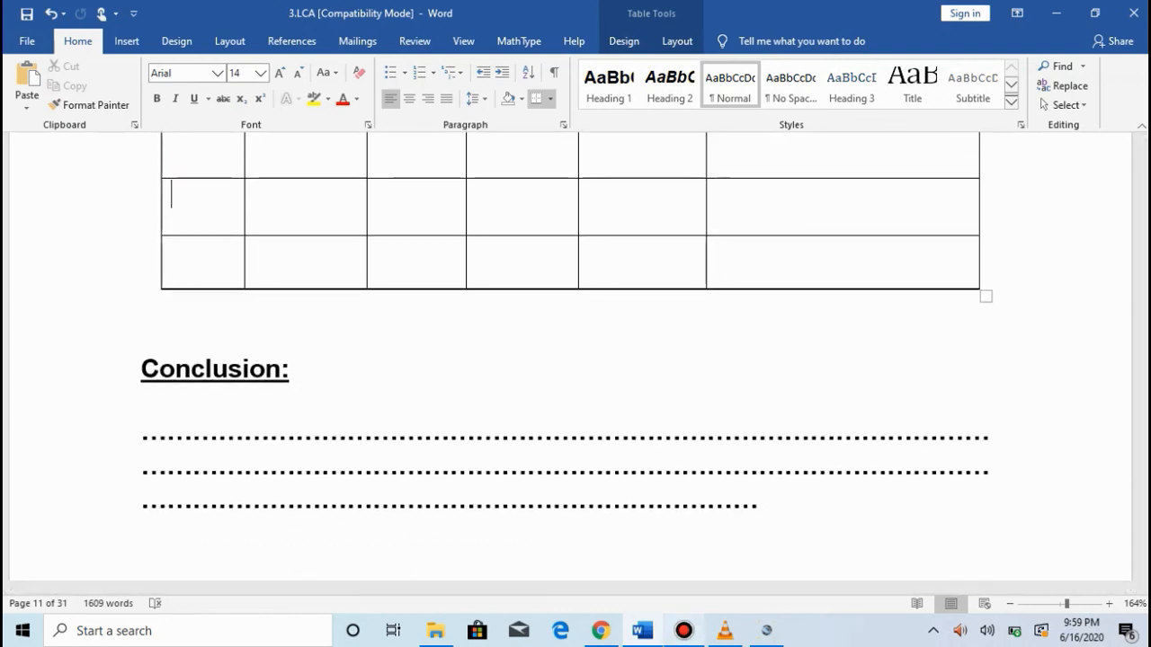
mouse_move(684, 630)
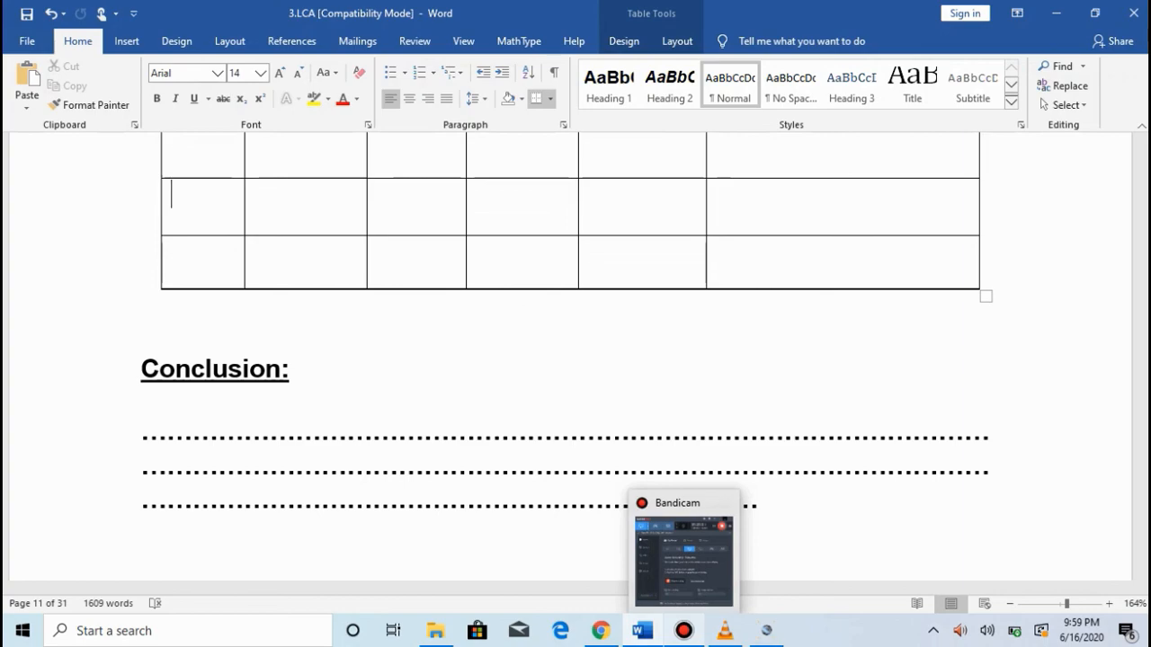
click(683, 630)
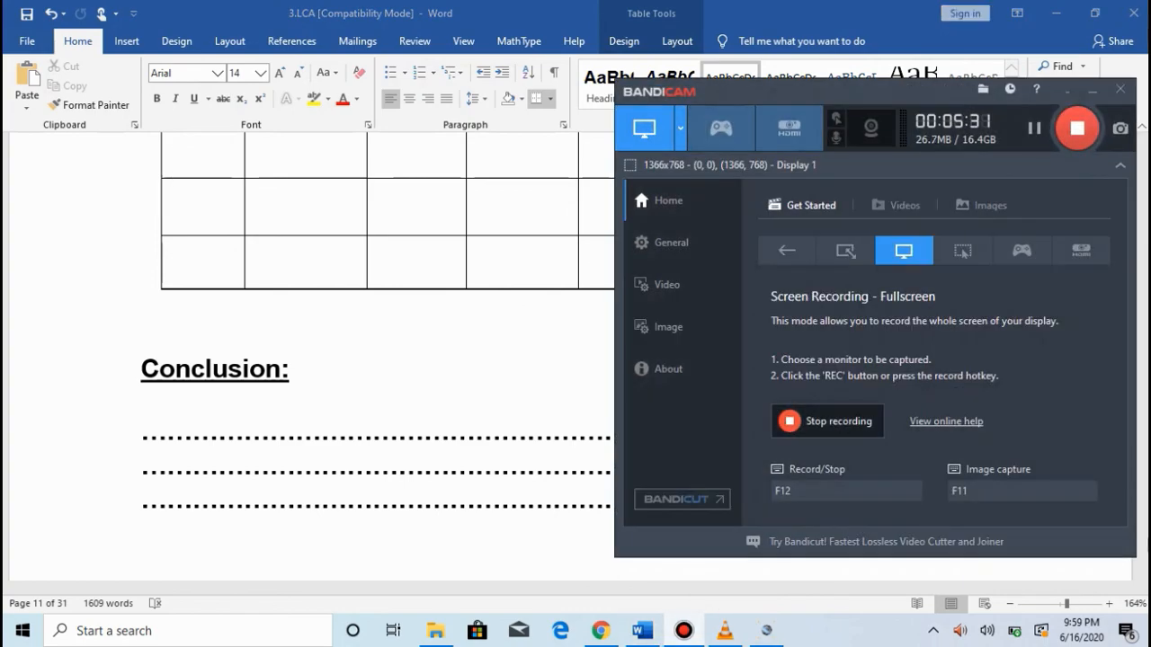